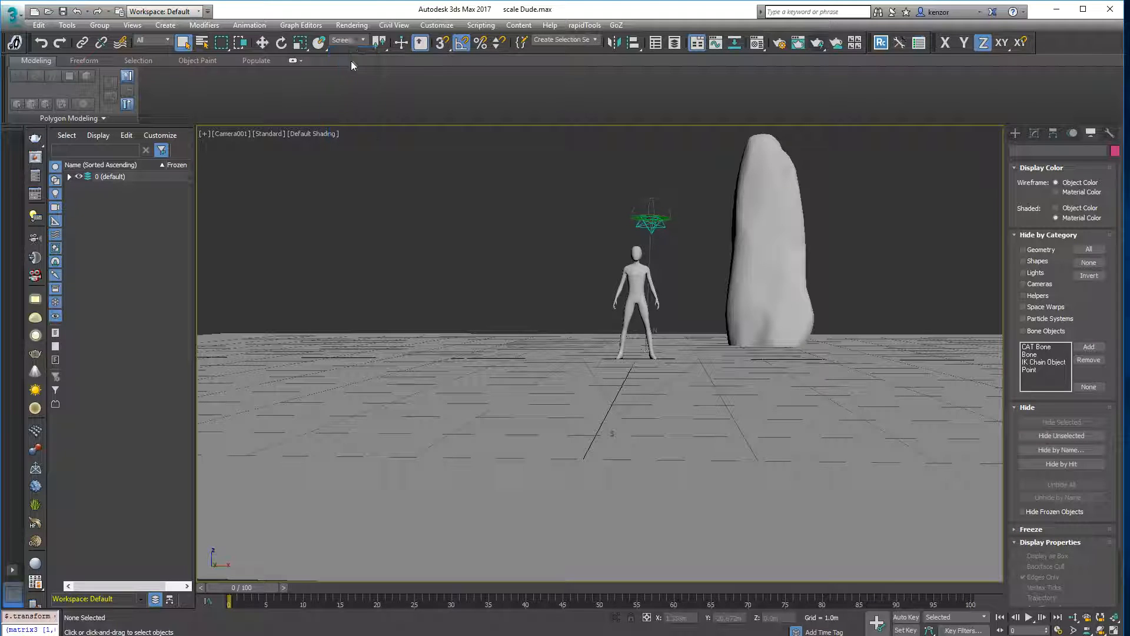
# Set the selection tool's reference coordinate system to World and select the Scale_Dude figure.
pyautogui.click(347, 40)
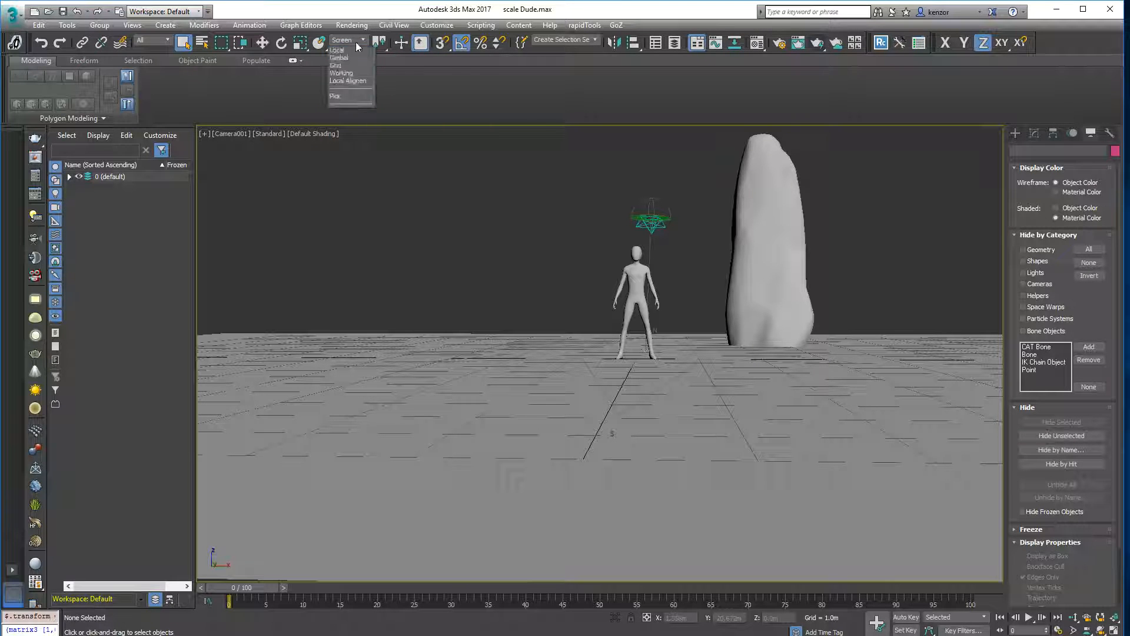
pyautogui.click(348, 65)
pyautogui.click(620, 277)
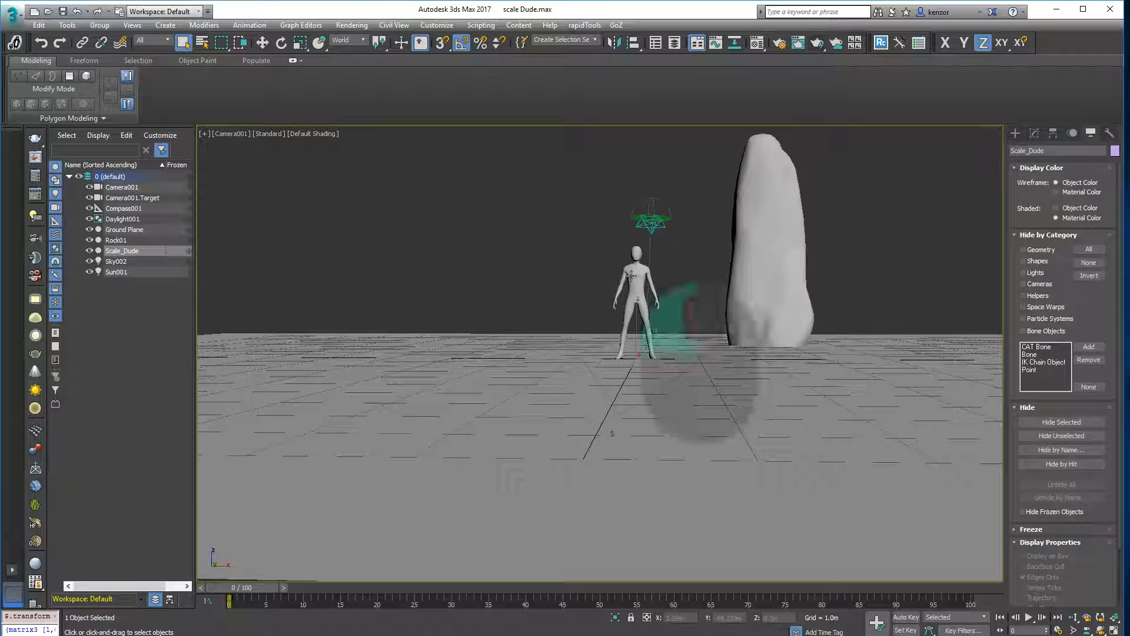
# Switch among Move, Rotate and Scale to compare the reference coordinate system each tool remembers.
pyautogui.click(263, 43)
pyautogui.click(281, 43)
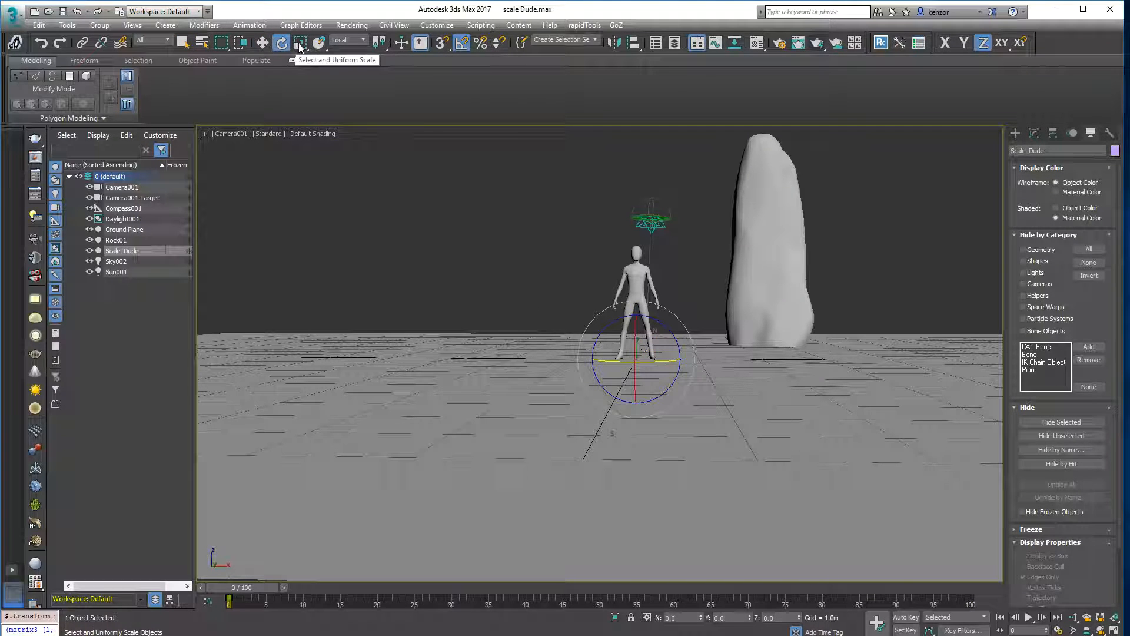
pyautogui.click(263, 43)
pyautogui.click(281, 43)
pyautogui.click(299, 43)
pyautogui.click(262, 44)
pyautogui.click(283, 46)
pyautogui.click(299, 45)
pyautogui.click(263, 45)
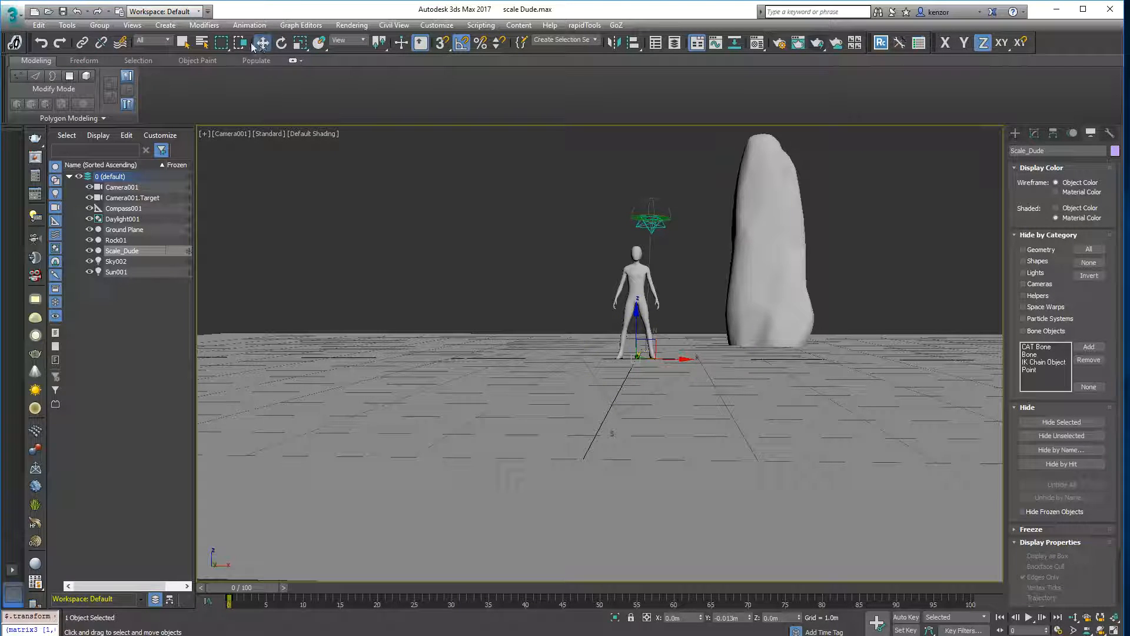
pyautogui.click(282, 43)
pyautogui.click(300, 43)
pyautogui.click(262, 43)
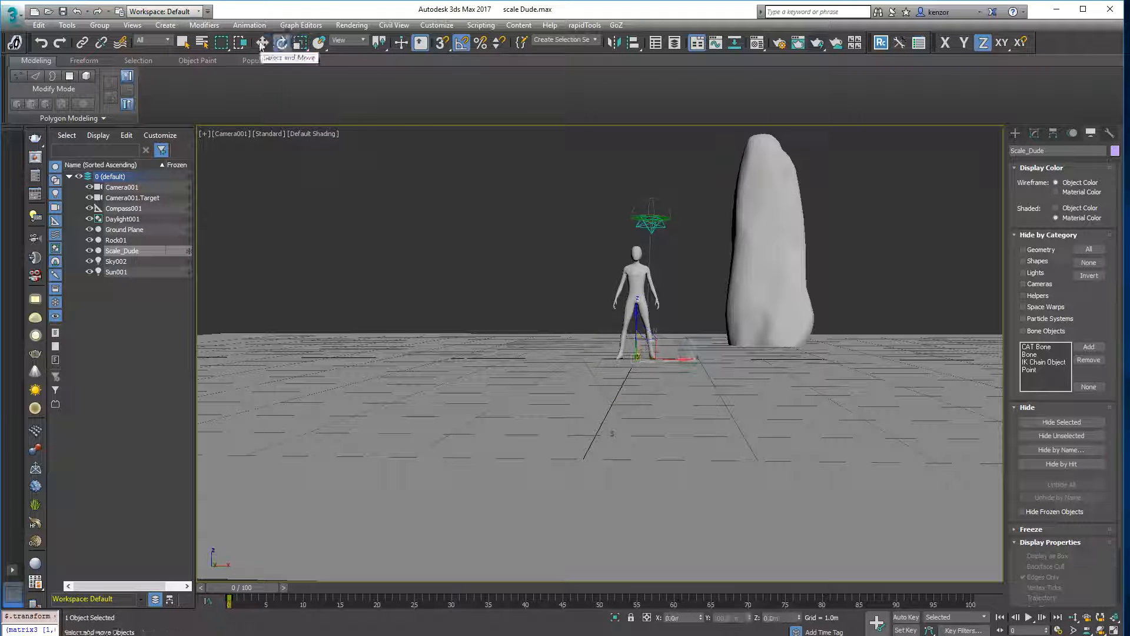
# Set the Move tool's reference coordinate system to World and compare it with the Rotate tool's setting.
pyautogui.click(348, 40)
pyautogui.click(332, 65)
pyautogui.click(282, 43)
pyautogui.click(265, 45)
pyautogui.click(286, 45)
# Set the Rotate tool's reference coordinate system to Screen and compare it with the Move tool's setting.
pyautogui.click(339, 41)
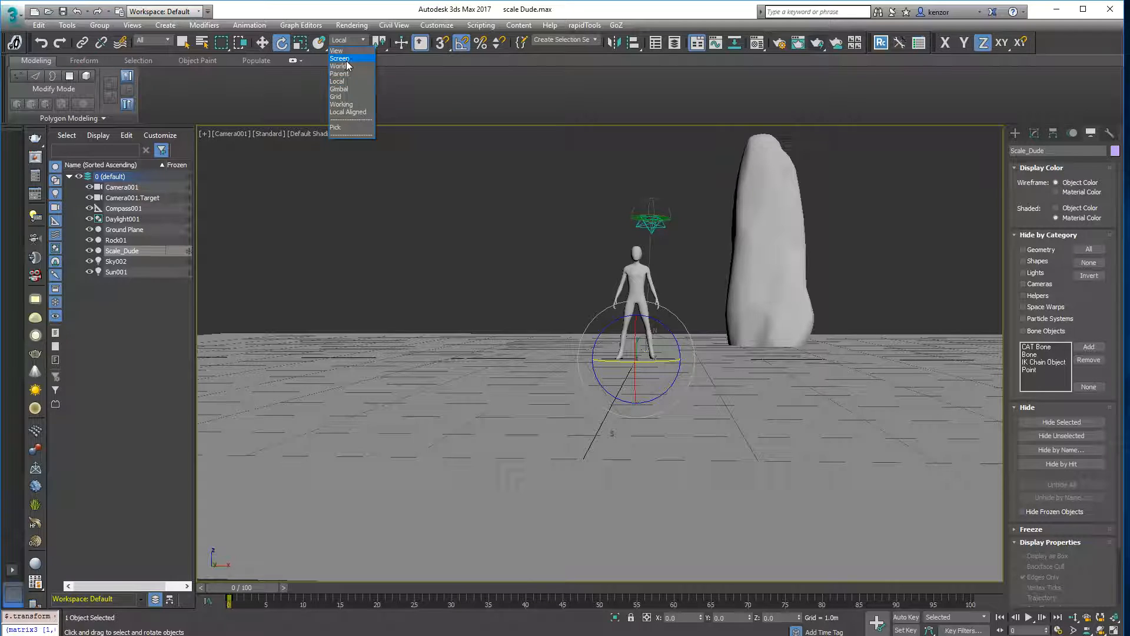
pyautogui.click(352, 60)
pyautogui.click(263, 42)
pyautogui.click(286, 45)
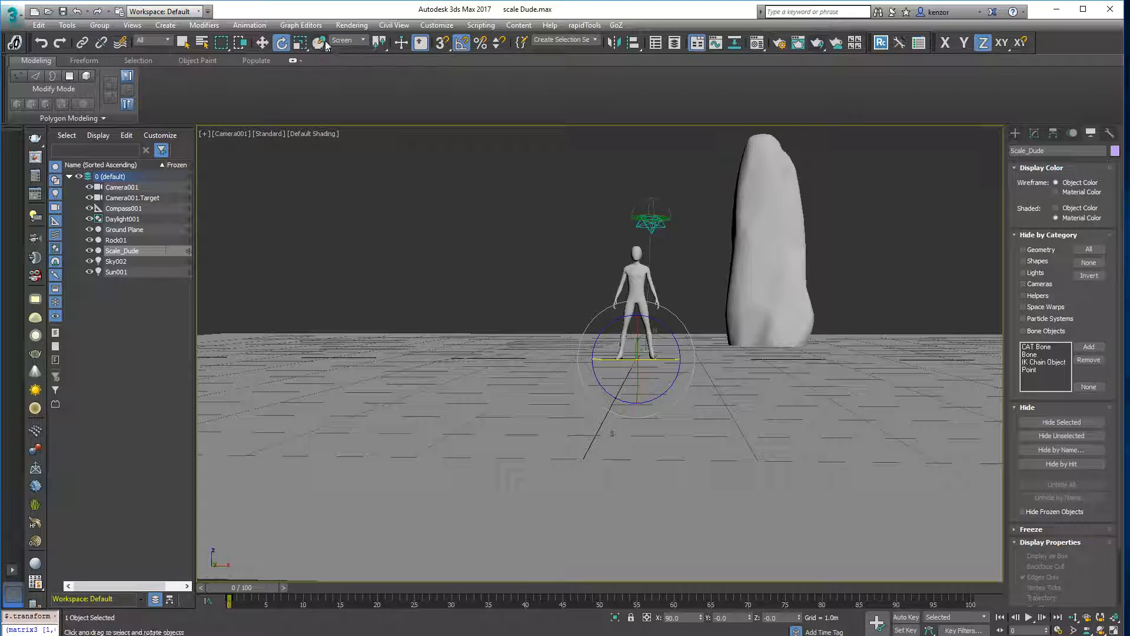
# Change the Rotate tool's reference coordinate system to View and compare it with the Move tool's setting.
pyautogui.click(348, 40)
pyautogui.click(353, 51)
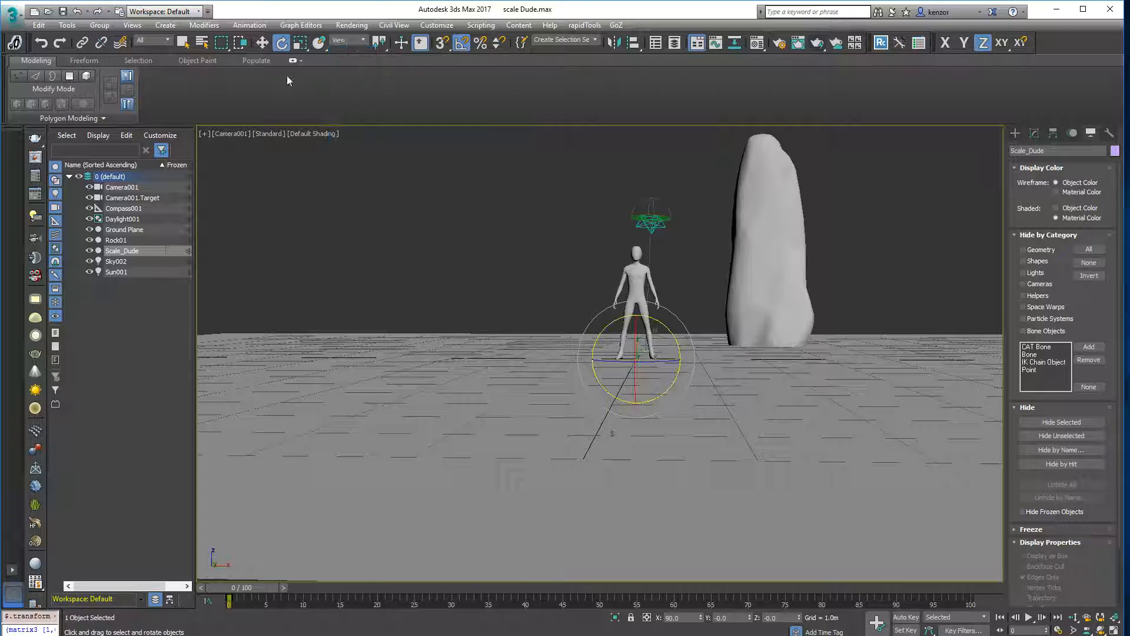
pyautogui.click(264, 43)
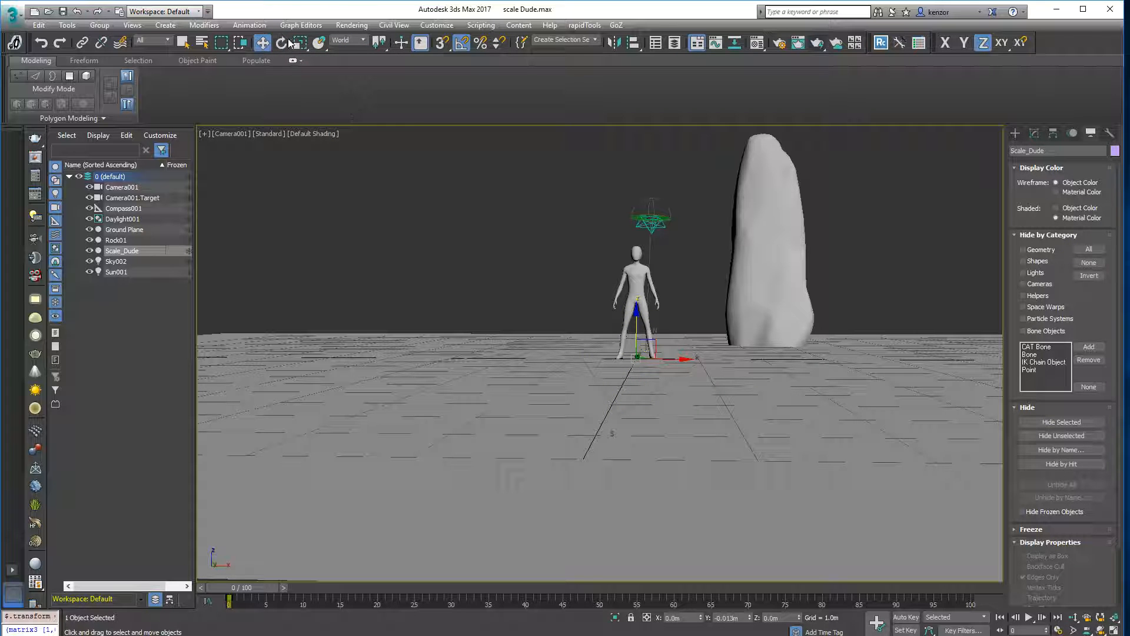
pyautogui.click(282, 42)
pyautogui.click(265, 42)
pyautogui.click(282, 43)
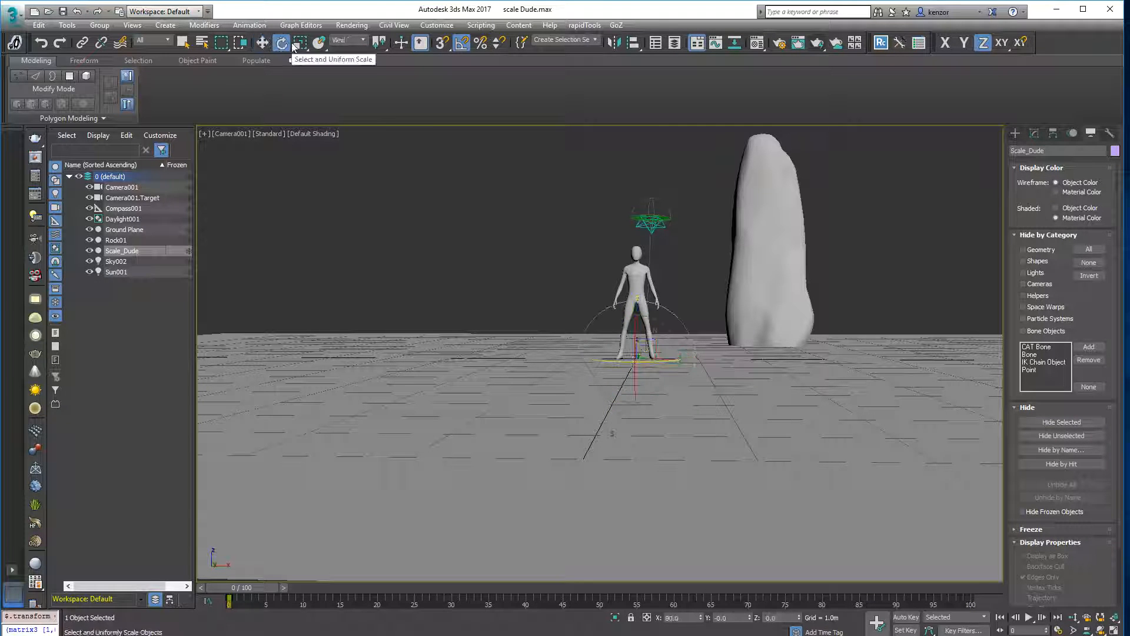
pyautogui.press('w')
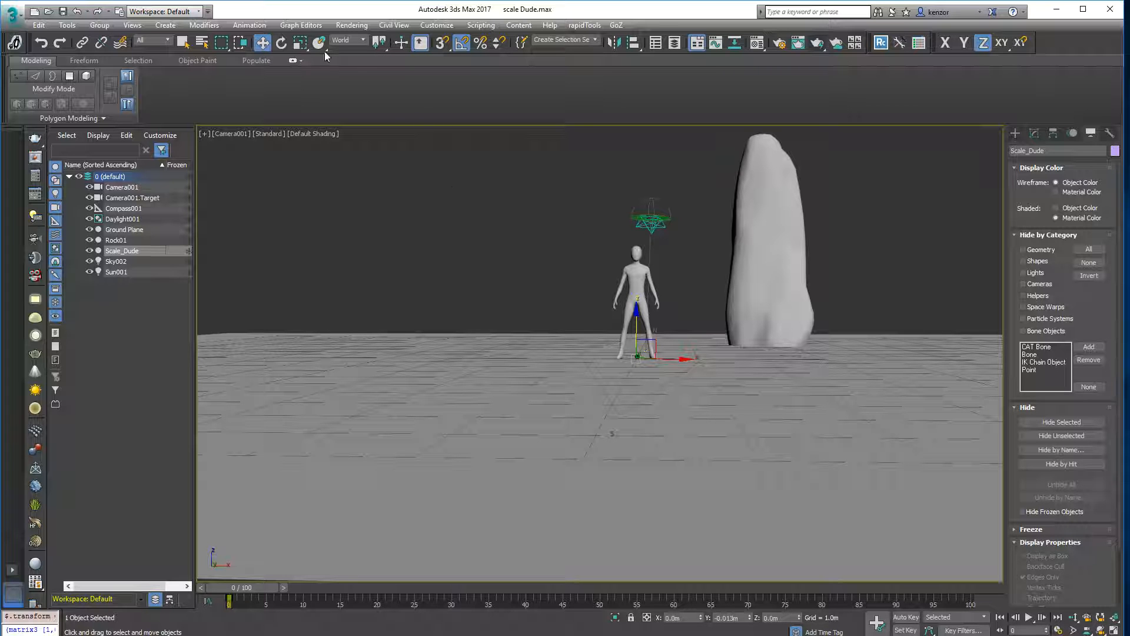
# Set the reference coordinate system to World for both the Rotate and Scale tools and return to the Move tool.
pyautogui.click(282, 42)
pyautogui.click(347, 41)
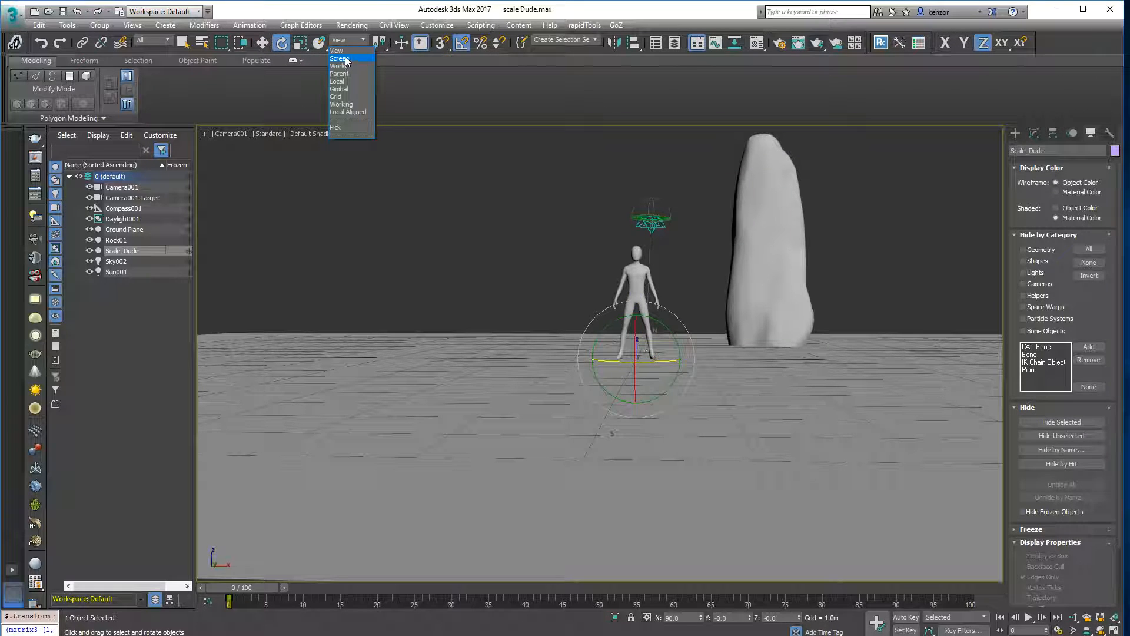
pyautogui.click(351, 67)
pyautogui.click(346, 40)
pyautogui.click(303, 44)
pyautogui.click(303, 44)
pyautogui.click(358, 40)
pyautogui.click(346, 66)
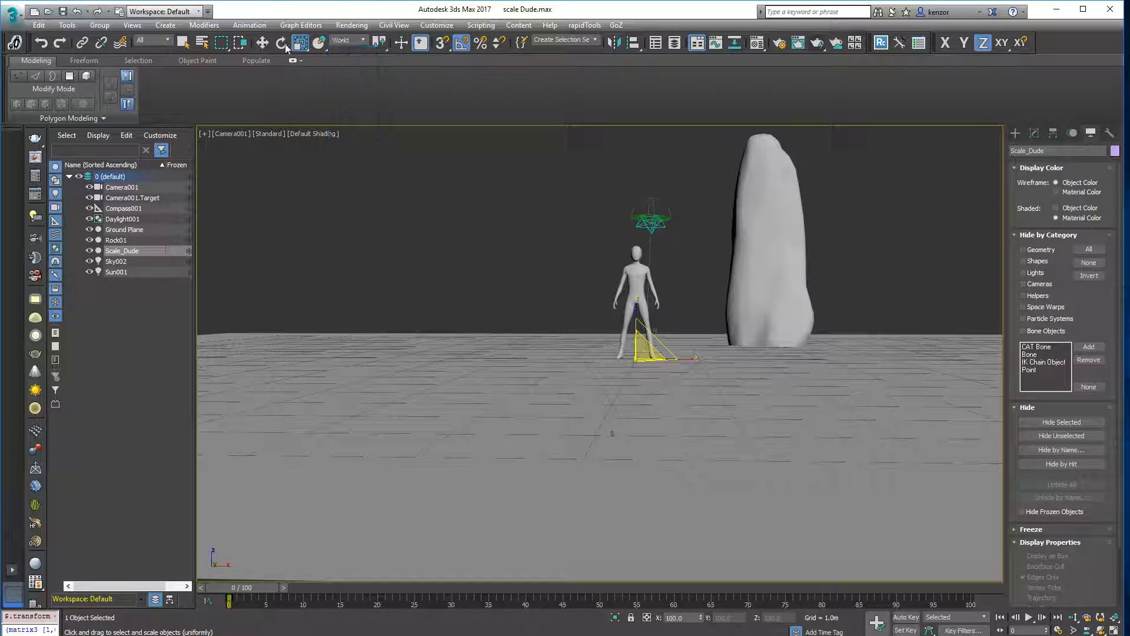
pyautogui.click(263, 43)
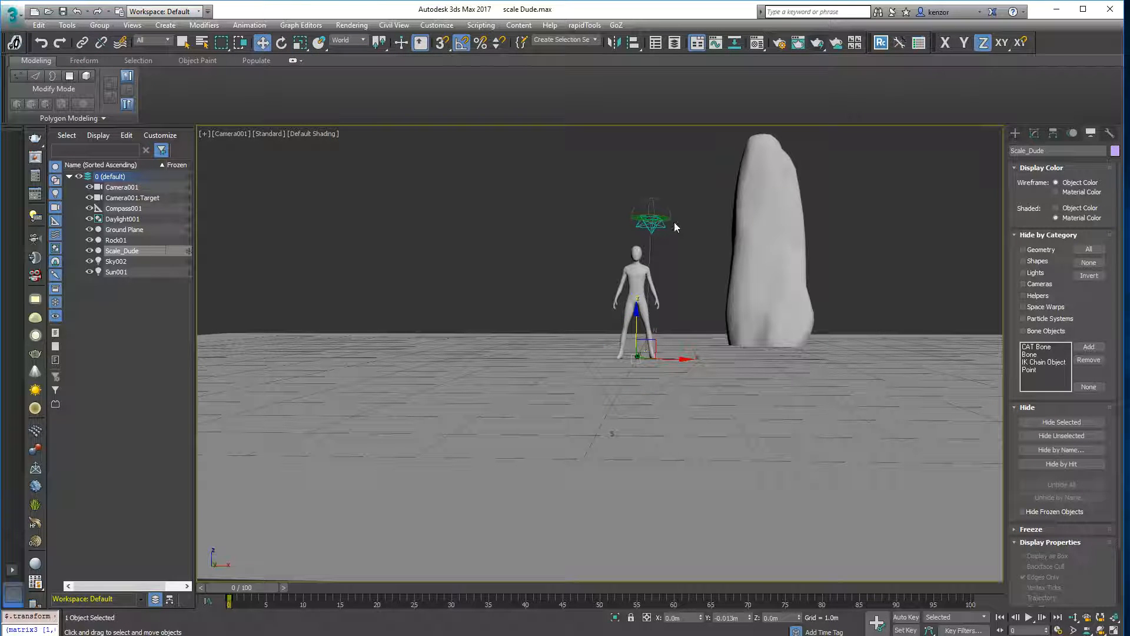
# Switch from the camera to an orthographic view of Scale_Dude and hide all unselected objects.
pyautogui.press('f')
pyautogui.keyDown('alt'); pyautogui.moveTo(697, 221); pyautogui.dragTo(581, 259, button='middle'); pyautogui.keyUp('alt')
pyautogui.moveTo(787, 367); pyautogui.dragTo(881, 377, button='middle')
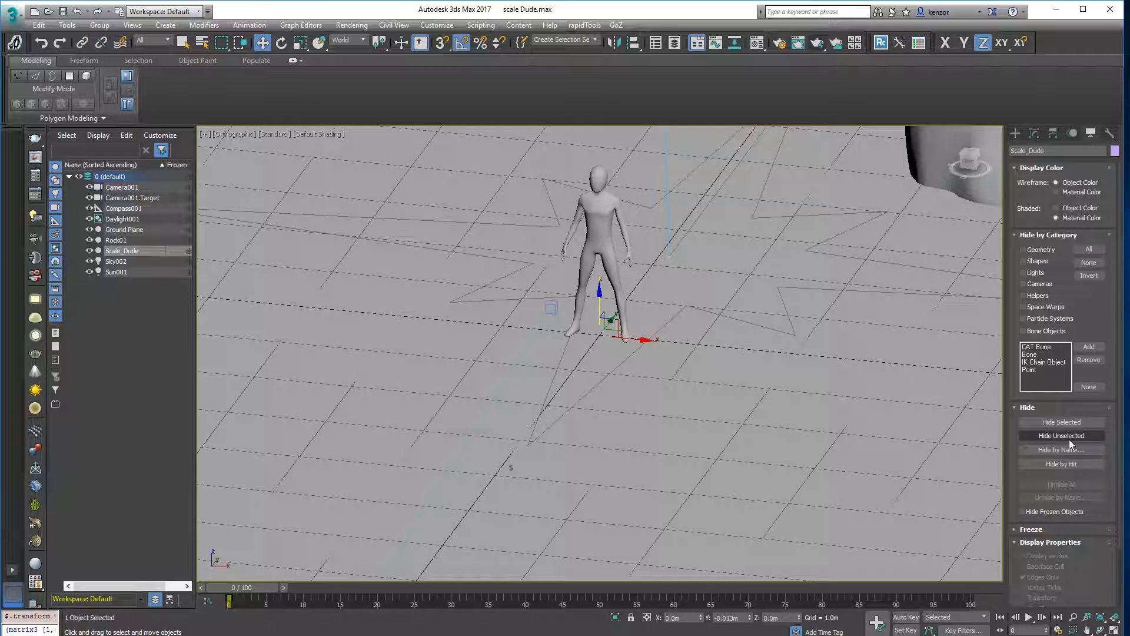
pyautogui.click(1075, 134)
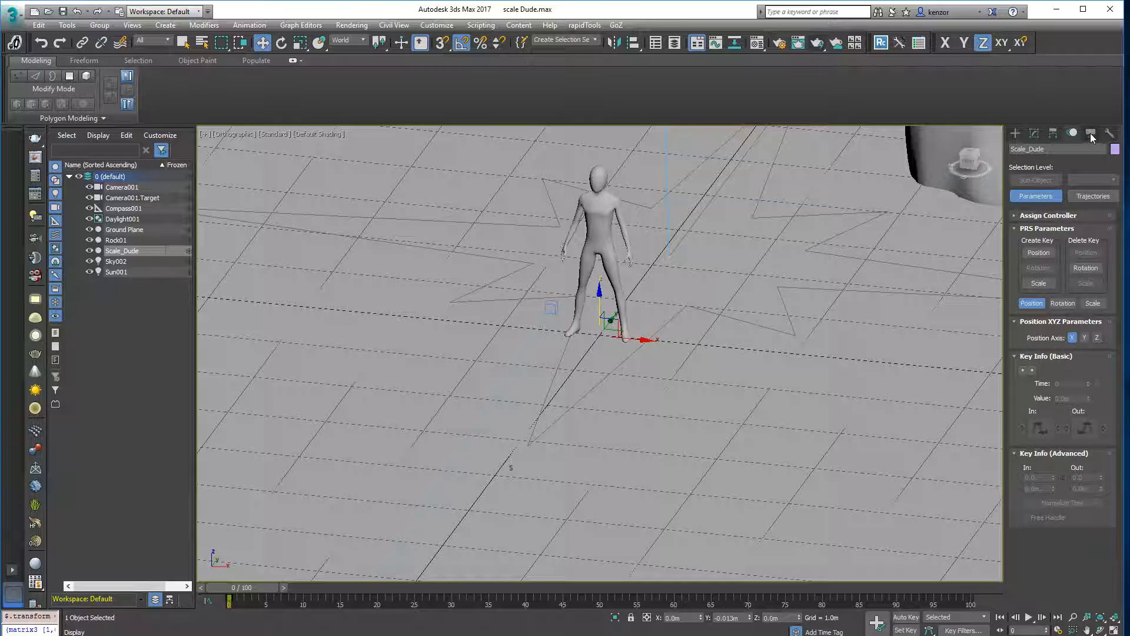
pyautogui.click(1091, 135)
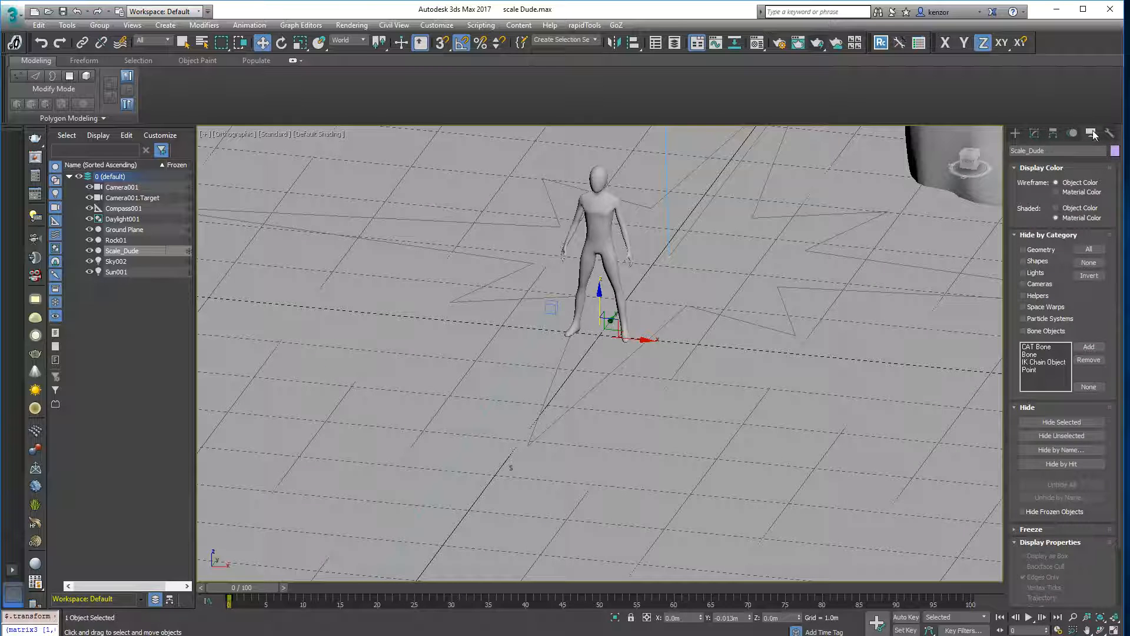
pyautogui.click(1075, 436)
# Move the figure along the world Y axis to about 0.16 m.
pyautogui.keyDown('alt'); pyautogui.moveTo(677, 244); pyautogui.dragTo(703, 239, button='middle'); pyautogui.keyUp('alt')
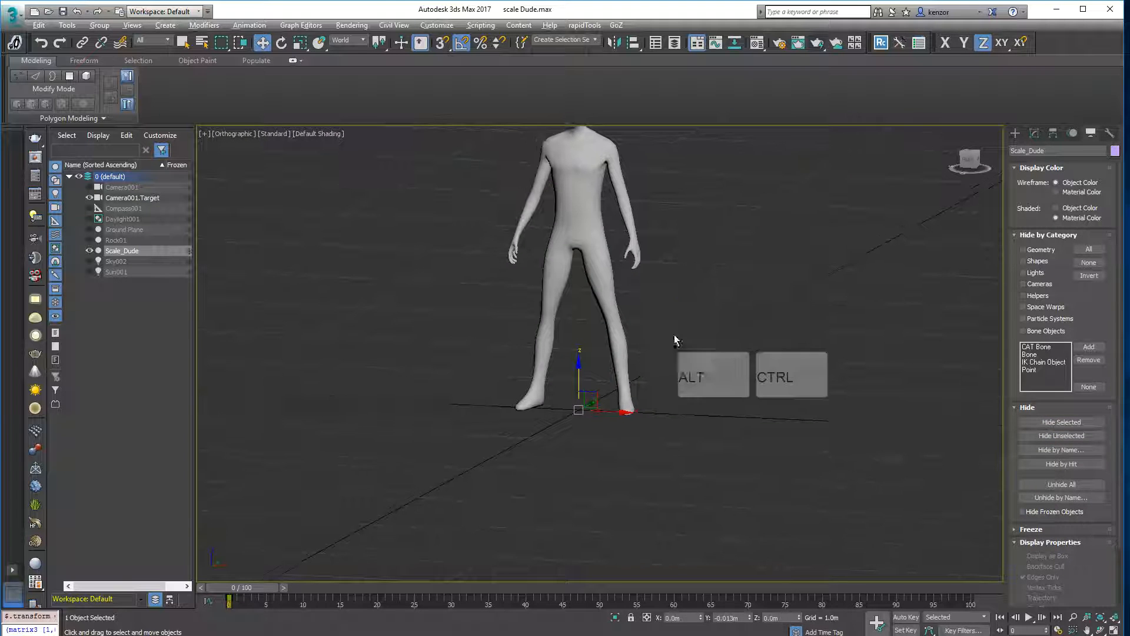
pyautogui.keyDown('alt'); pyautogui.moveTo(686, 301); pyautogui.dragTo(613, 357, button='middle'); pyautogui.keyUp('alt')
pyautogui.moveTo(625, 415); pyautogui.dragTo(650, 404)
pyautogui.press('alt')
# Reset the figure to the world origin by entering 0 as its absolute X and Y position in the Move Transform Type-In.
pyautogui.rightClick(263, 45)
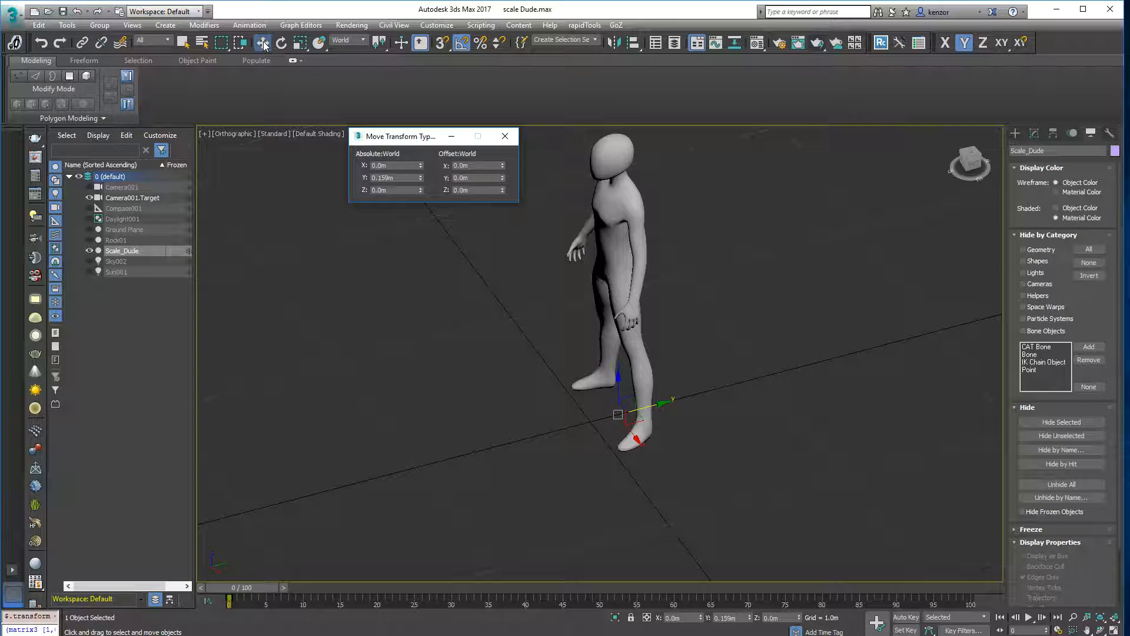
pyautogui.doubleClick(377, 166)
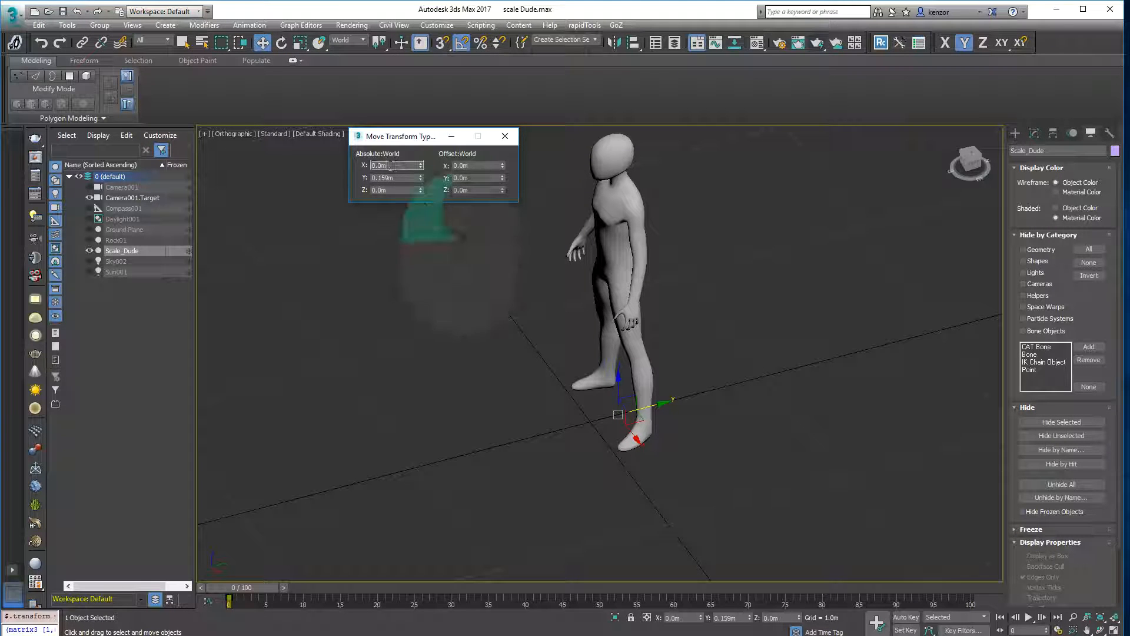
pyautogui.press('Tab')
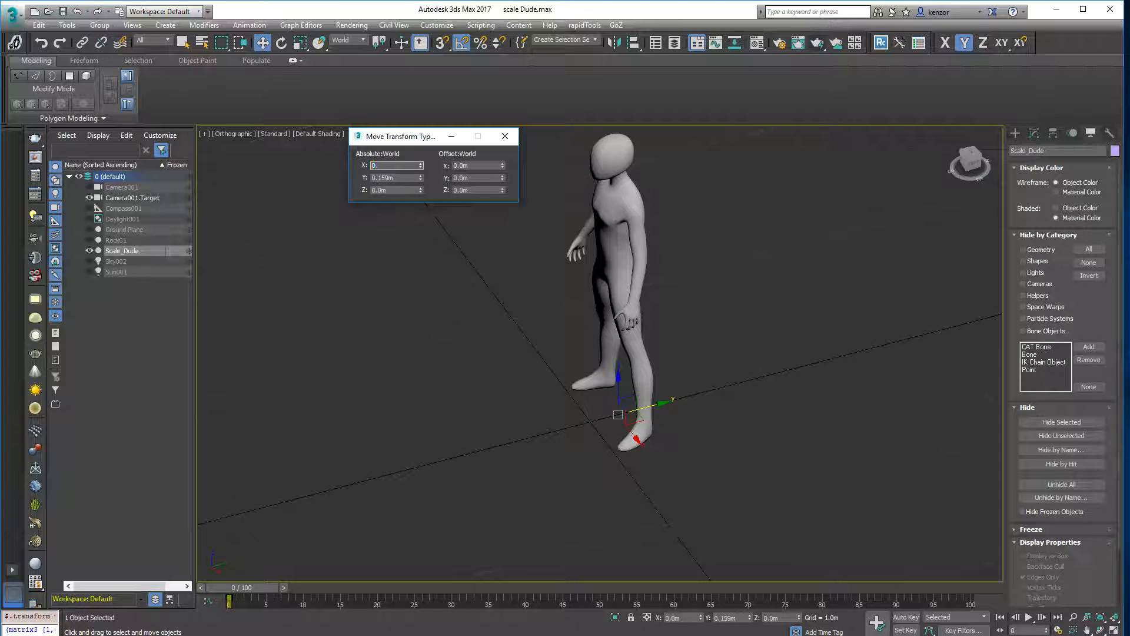
pyautogui.write('0')
pyautogui.press('Tab')
pyautogui.write('0.')
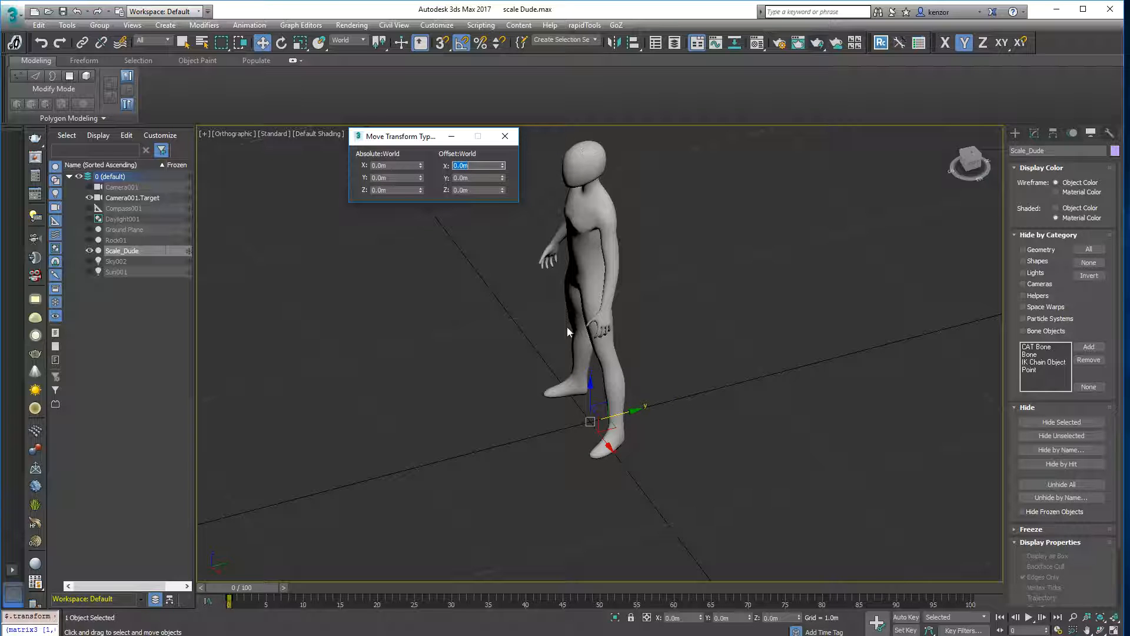
# Try moving the figure along the world axes twice, undoing each move.
pyautogui.keyDown('alt'); pyautogui.moveTo(596, 438); pyautogui.dragTo(648, 436, button='middle'); pyautogui.keyUp('alt')
pyautogui.keyDown('ctrl'); pyautogui.keyDown('alt'); pyautogui.moveTo(636, 383); pyautogui.dragTo(665, 456, button='middle'); pyautogui.keyUp('alt'); pyautogui.keyUp('ctrl')
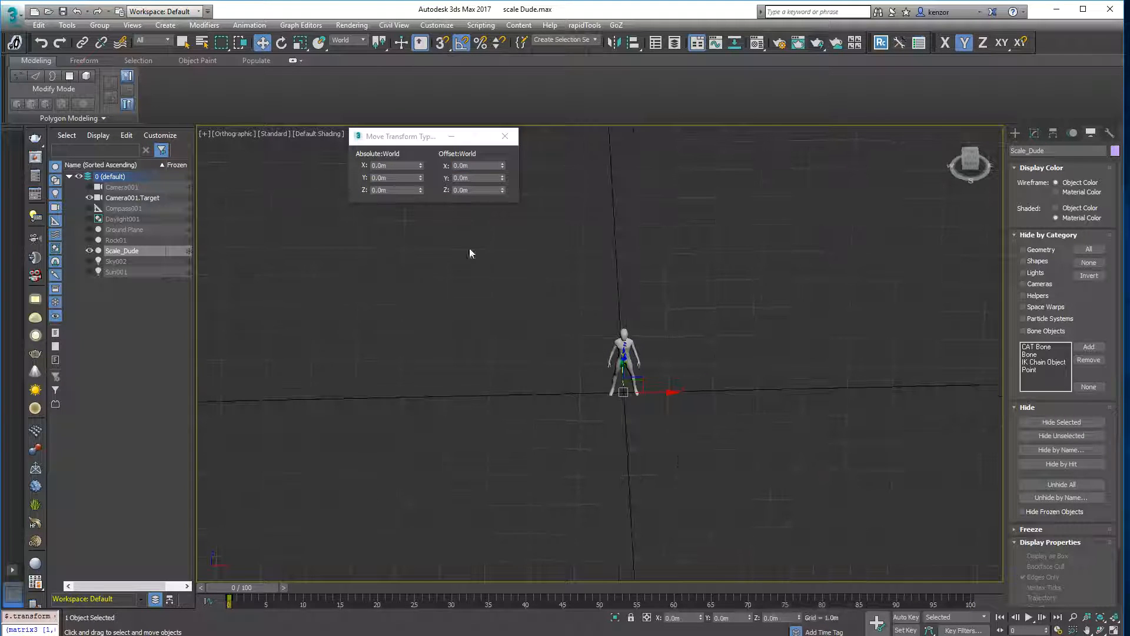
pyautogui.keyDown('alt'); pyautogui.moveTo(832, 407); pyautogui.dragTo(501, 346, button='middle'); pyautogui.keyUp('alt')
pyautogui.moveTo(536, 365); pyautogui.dragTo(603, 345)
pyautogui.hotkey('ctrl', 'z')
pyautogui.moveTo(510, 400); pyautogui.dragTo(617, 349)
pyautogui.hotkey('ctrl', 'z')
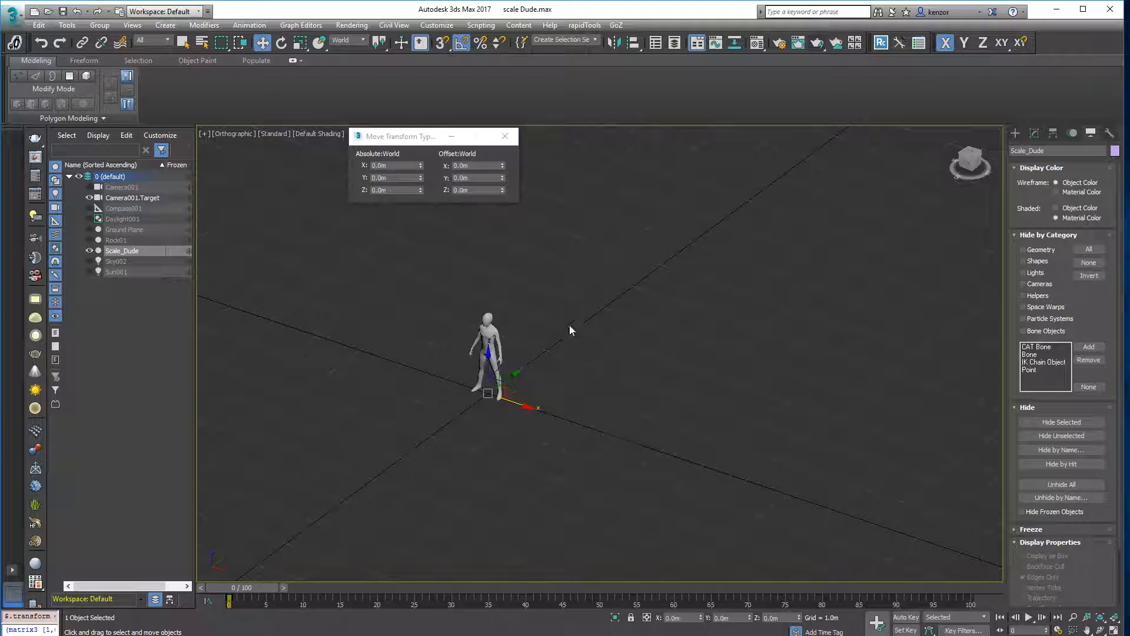
# Set the Move tool's reference coordinate system to Local and inspect the figure's local axes from another angle.
pyautogui.click(362, 40)
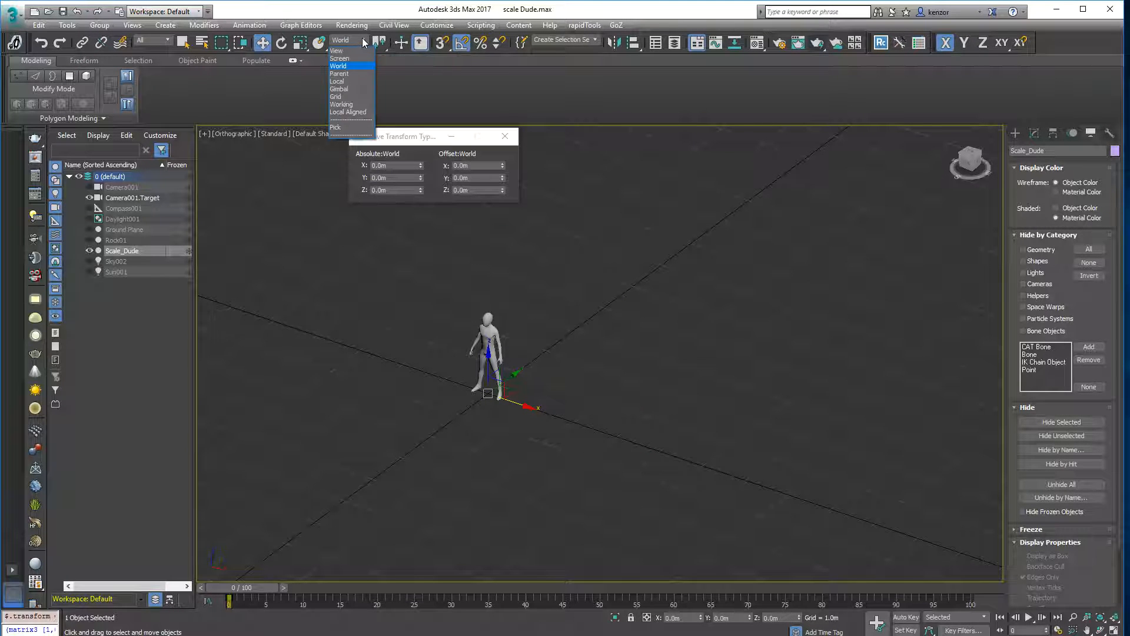
pyautogui.click(350, 82)
pyautogui.moveTo(548, 351)
pyautogui.keyDown('ctrl'); pyautogui.keyDown('alt'); pyautogui.mouseDown(button='middle')
pyautogui.moveTo(520, 346)
pyautogui.moveTo(549, 354)
pyautogui.moveTo(557, 340)
pyautogui.moveTo(539, 349)
pyautogui.mouseUp(button='middle'); pyautogui.keyUp('alt'); pyautogui.keyUp('ctrl')
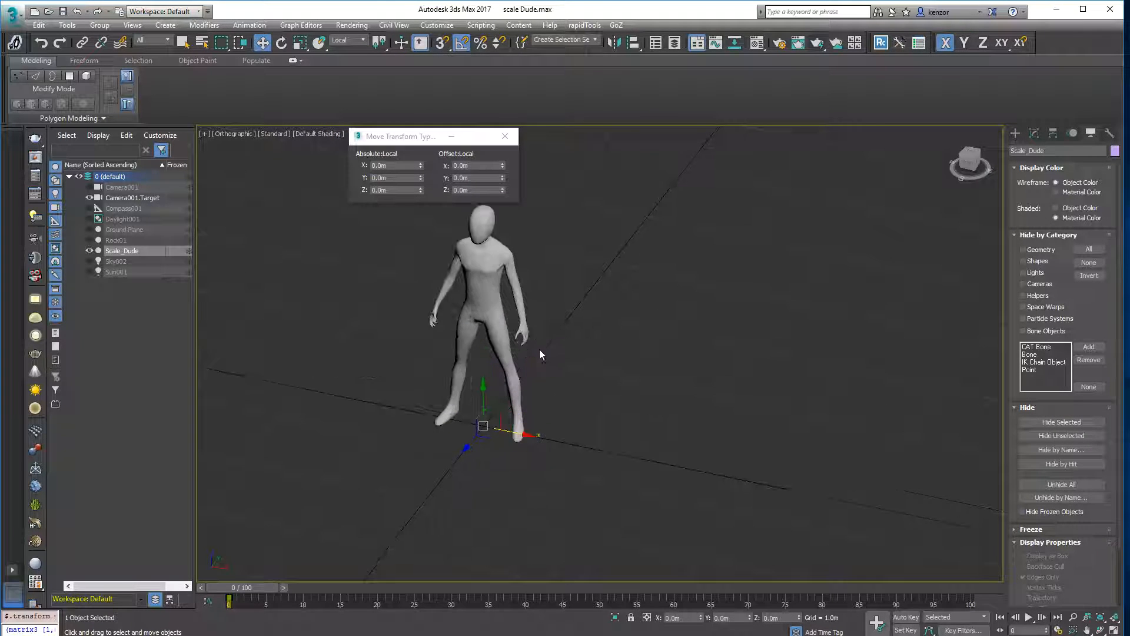
pyautogui.keyDown('alt'); pyautogui.moveTo(438, 483); pyautogui.dragTo(548, 342, button='middle'); pyautogui.keyUp('alt')
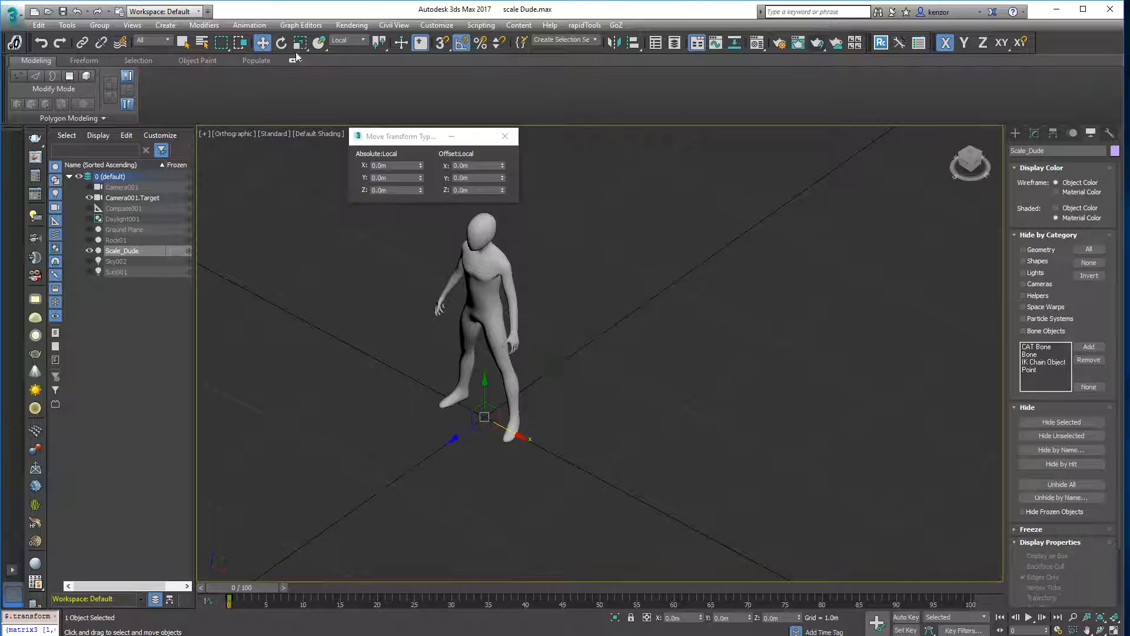
# Rotate the figure so it leans about 20° to one side.
pyautogui.click(282, 43)
pyautogui.moveTo(518, 389); pyautogui.dragTo(512, 408)
pyautogui.keyDown('alt'); pyautogui.moveTo(512, 408); pyautogui.dragTo(454, 422, button='middle'); pyautogui.keyUp('alt')
pyautogui.moveTo(497, 410)
pyautogui.mouseDown()
pyautogui.moveTo(470, 389)
pyautogui.moveTo(503, 400)
pyautogui.moveTo(471, 390)
pyautogui.moveTo(493, 389)
pyautogui.mouseUp()
# Move the tilted figure within its local XY plane, away from the world origin.
pyautogui.click(262, 43)
pyautogui.keyDown('alt'); pyautogui.moveTo(524, 363); pyautogui.dragTo(529, 325, button='middle'); pyautogui.keyUp('alt')
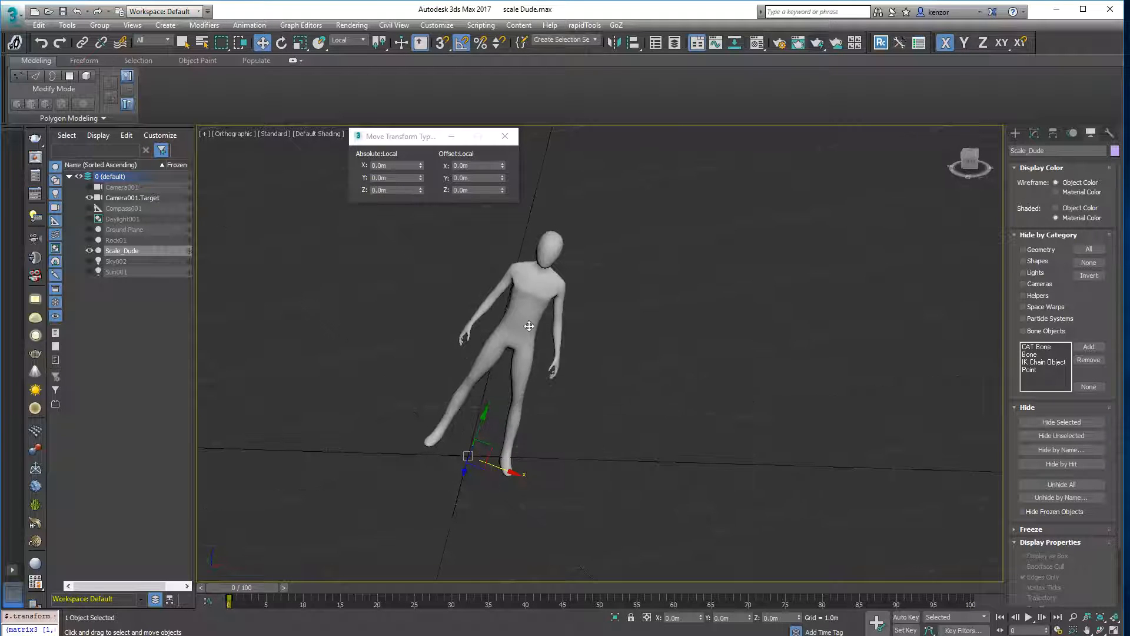
pyautogui.click(485, 450)
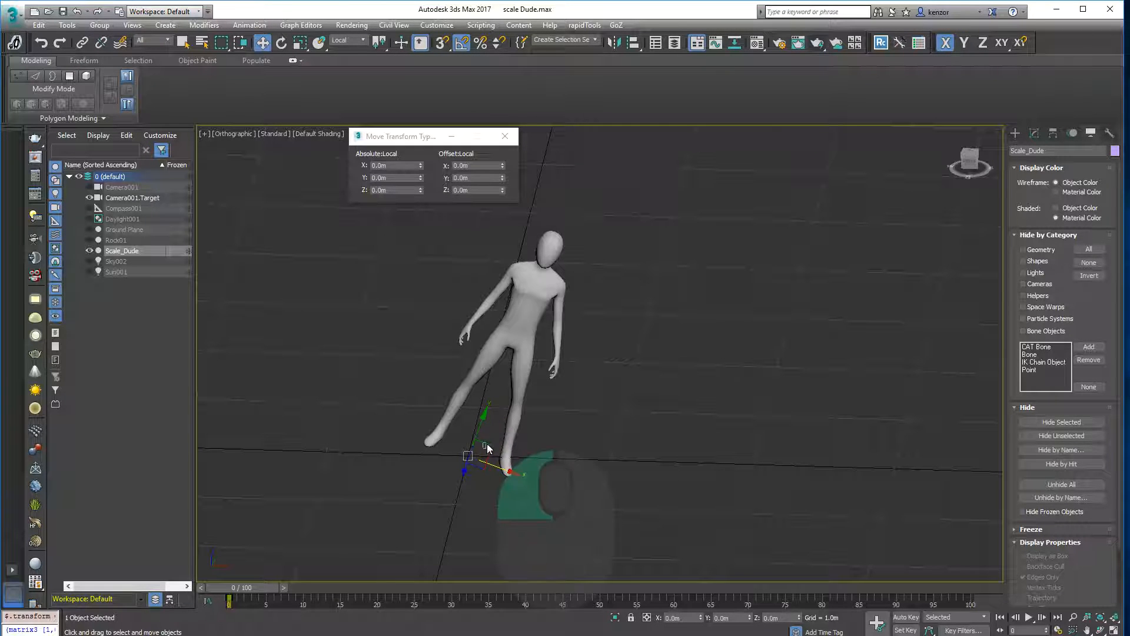
pyautogui.click(526, 340)
pyautogui.keyDown('alt'); pyautogui.moveTo(487, 444); pyautogui.dragTo(605, 334, button='middle'); pyautogui.keyUp('alt')
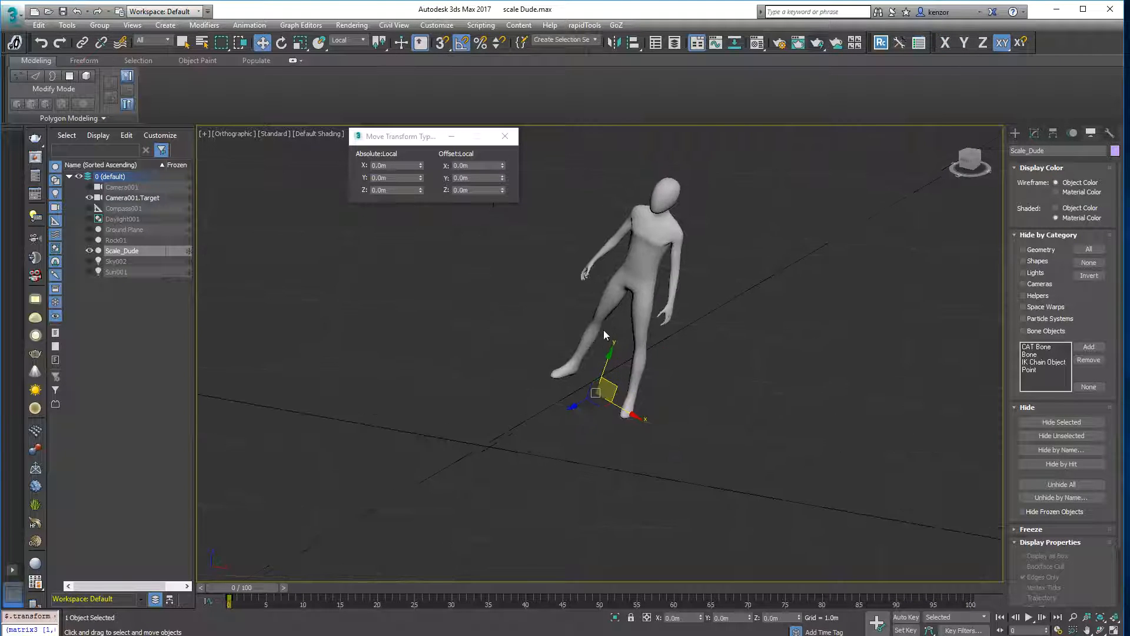
# Set the Rotate tool's reference coordinate system to Local, rotate the figure about its local axes, and close the transform type-in.
pyautogui.click(282, 42)
pyautogui.click(347, 40)
pyautogui.click(347, 82)
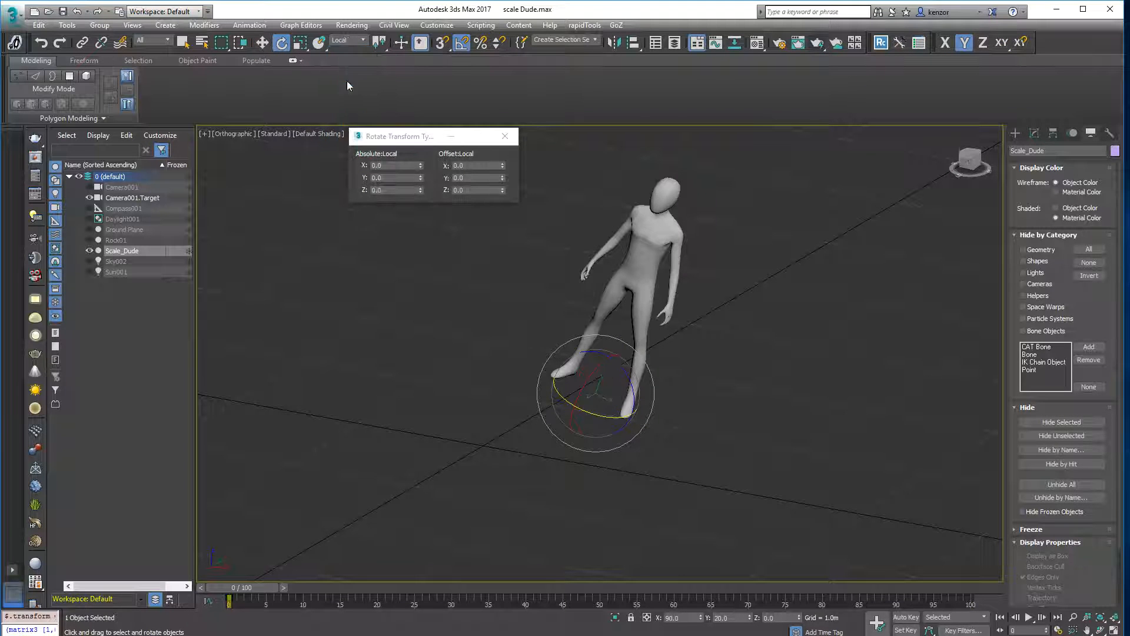
pyautogui.moveTo(620, 365)
pyautogui.mouseDown()
pyautogui.moveTo(606, 345)
pyautogui.moveTo(651, 429)
pyautogui.moveTo(618, 353)
pyautogui.moveTo(636, 408)
pyautogui.moveTo(609, 389)
pyautogui.moveTo(573, 412)
pyautogui.moveTo(608, 401)
pyautogui.moveTo(624, 377)
pyautogui.mouseUp()
pyautogui.moveTo(638, 322); pyautogui.dragTo(683, 339, button='middle')
pyautogui.click(504, 136)
# Set the Move tool's reference coordinate system to Screen and move the figure parallel to the screen to about X 1.48 m, Z 0.57 m.
pyautogui.click(262, 43)
pyautogui.click(354, 41)
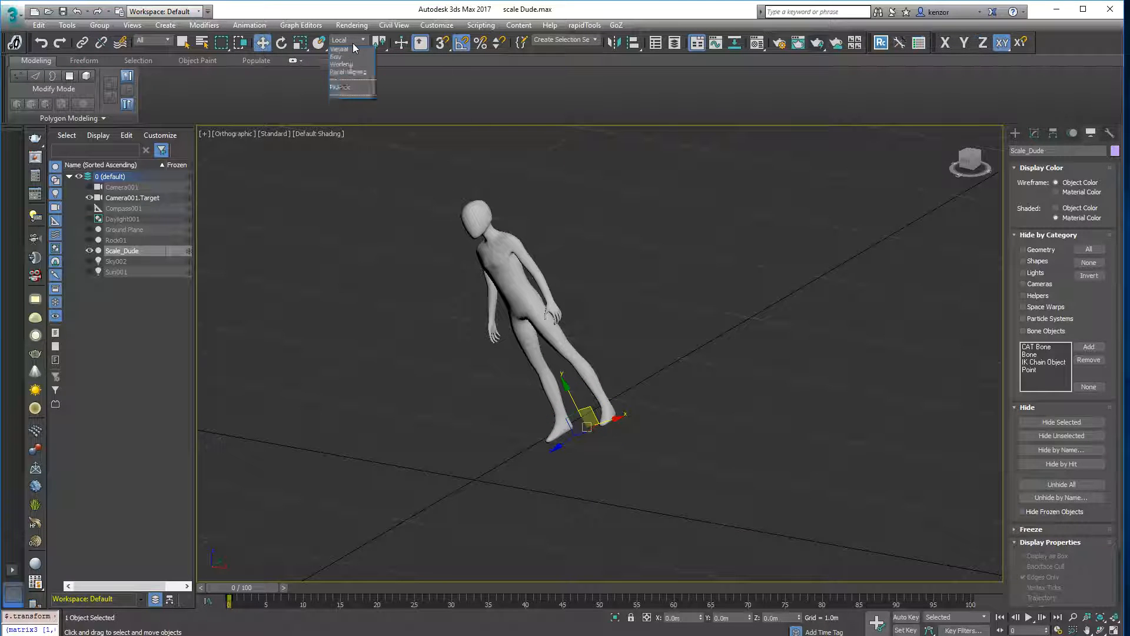
pyautogui.click(348, 62)
pyautogui.press('alt')
pyautogui.moveTo(648, 279)
pyautogui.keyDown('alt'); pyautogui.mouseDown(button='middle')
pyautogui.moveTo(642, 263)
pyautogui.moveTo(668, 277)
pyautogui.moveTo(597, 275)
pyautogui.moveTo(626, 246)
pyautogui.moveTo(674, 261)
pyautogui.moveTo(603, 241)
pyautogui.moveTo(677, 249)
pyautogui.moveTo(601, 238)
pyautogui.moveTo(633, 246)
pyautogui.moveTo(641, 271)
pyautogui.mouseUp(button='middle'); pyautogui.keyUp('alt')
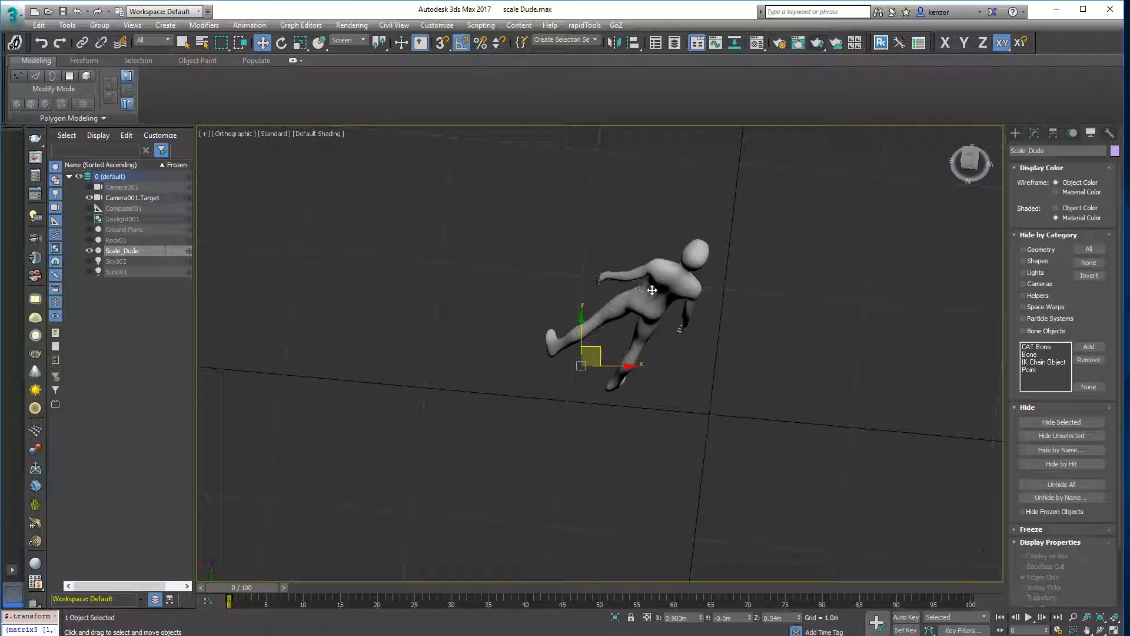
pyautogui.moveTo(650, 289); pyautogui.dragTo(609, 287)
# Set the Move tool's reference coordinate system to View.
pyautogui.moveTo(652, 261); pyautogui.dragTo(462, 151, button='middle')
pyautogui.keyDown('alt'); pyautogui.moveTo(588, 273); pyautogui.dragTo(552, 230, button='middle'); pyautogui.keyUp('alt')
pyautogui.click(363, 41)
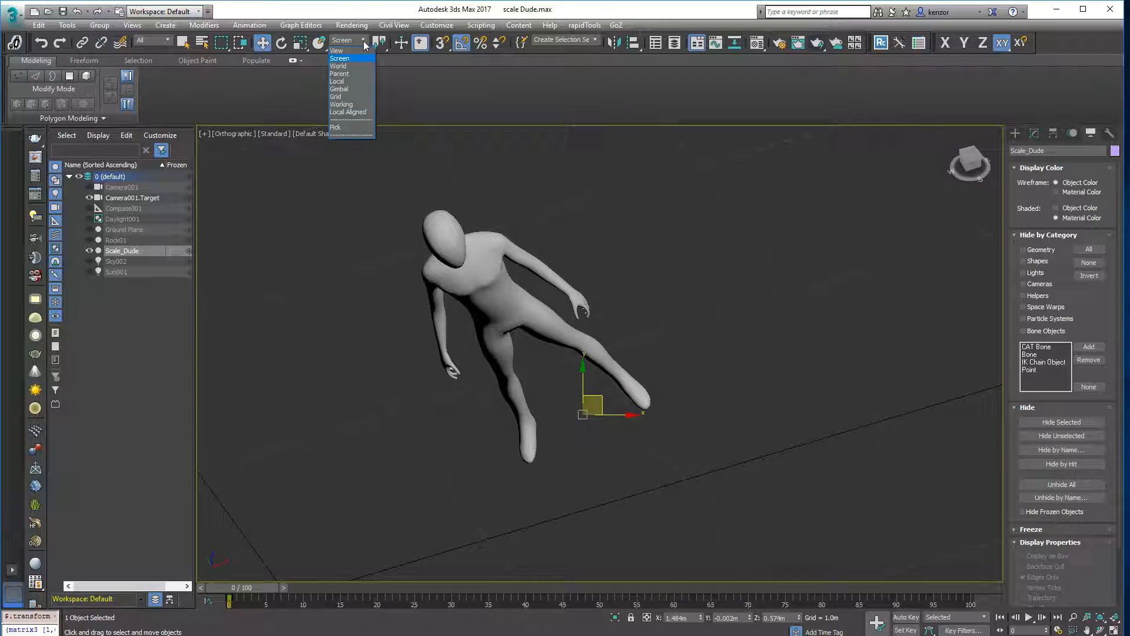
pyautogui.click(347, 51)
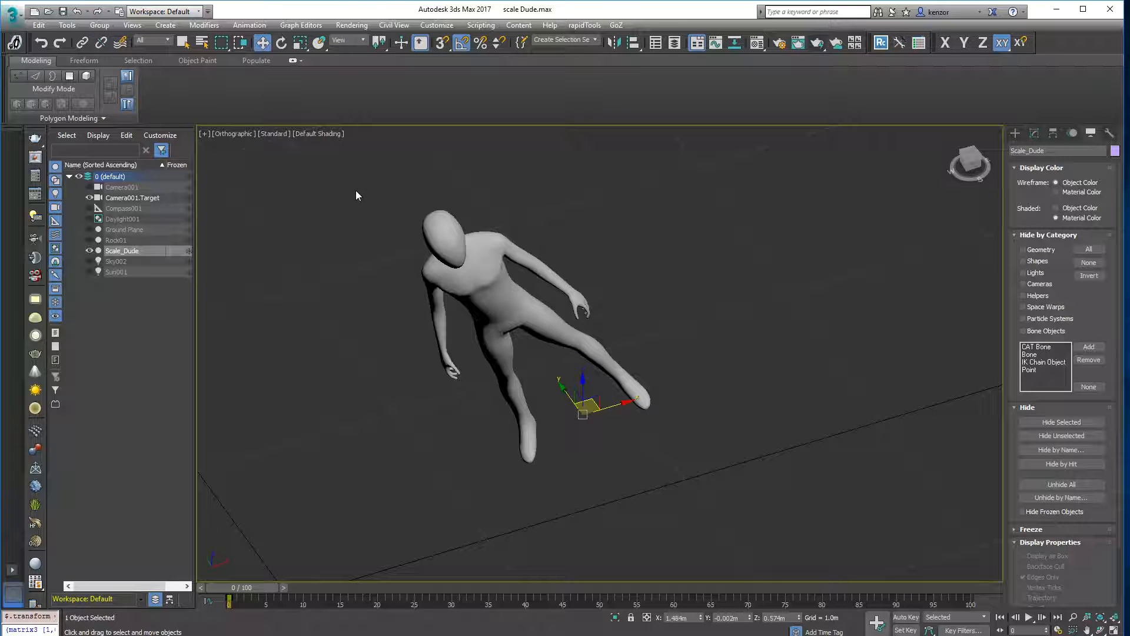
# Restore the four-viewport layout and set the maximized orthographic viewport to Top and the perspective viewport to Back.
pyautogui.click(1113, 631)
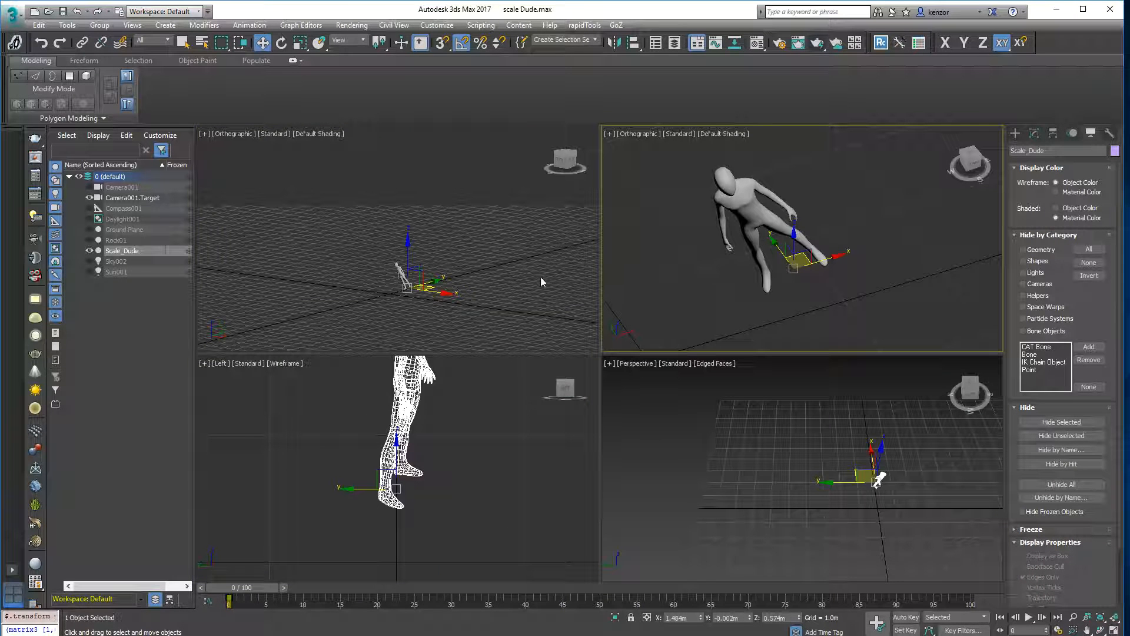
pyautogui.click(643, 134)
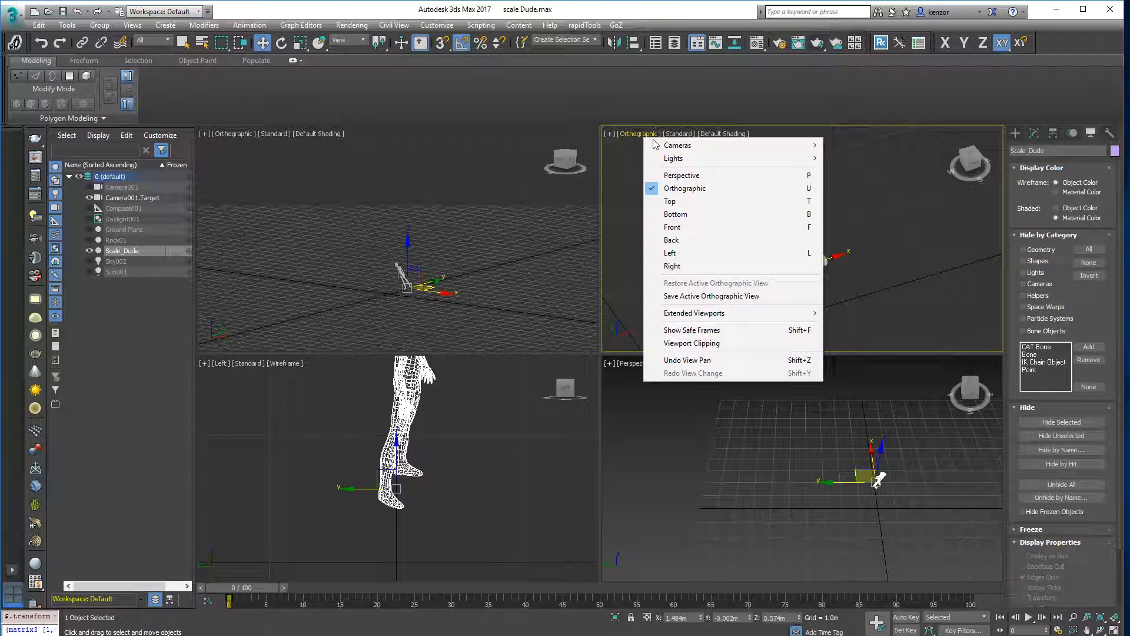
pyautogui.click(679, 204)
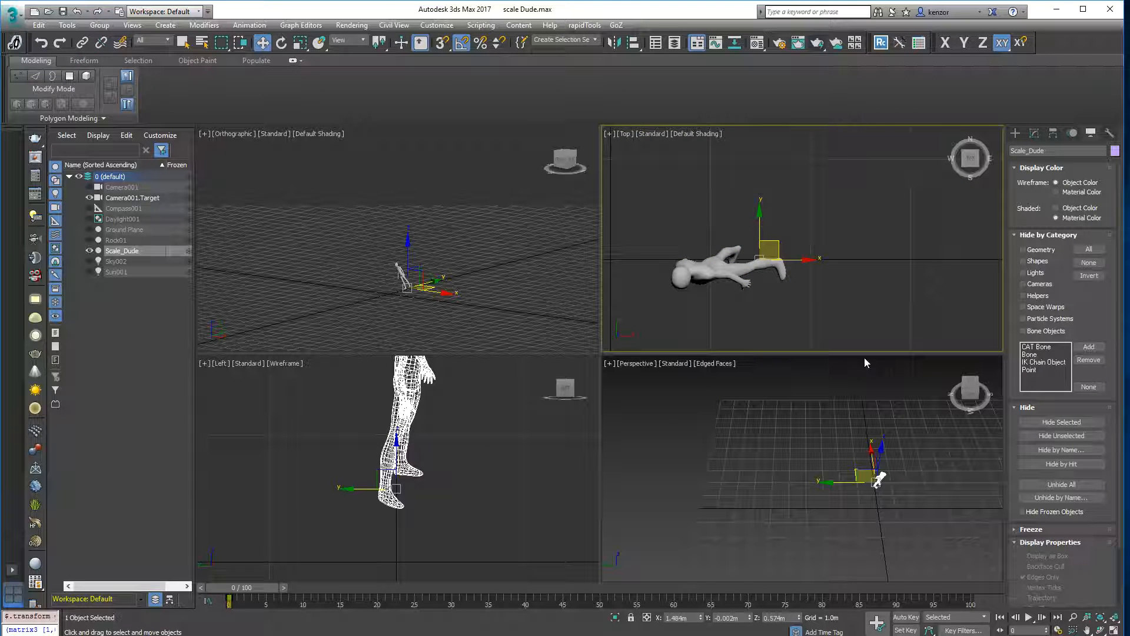
pyautogui.click(641, 366)
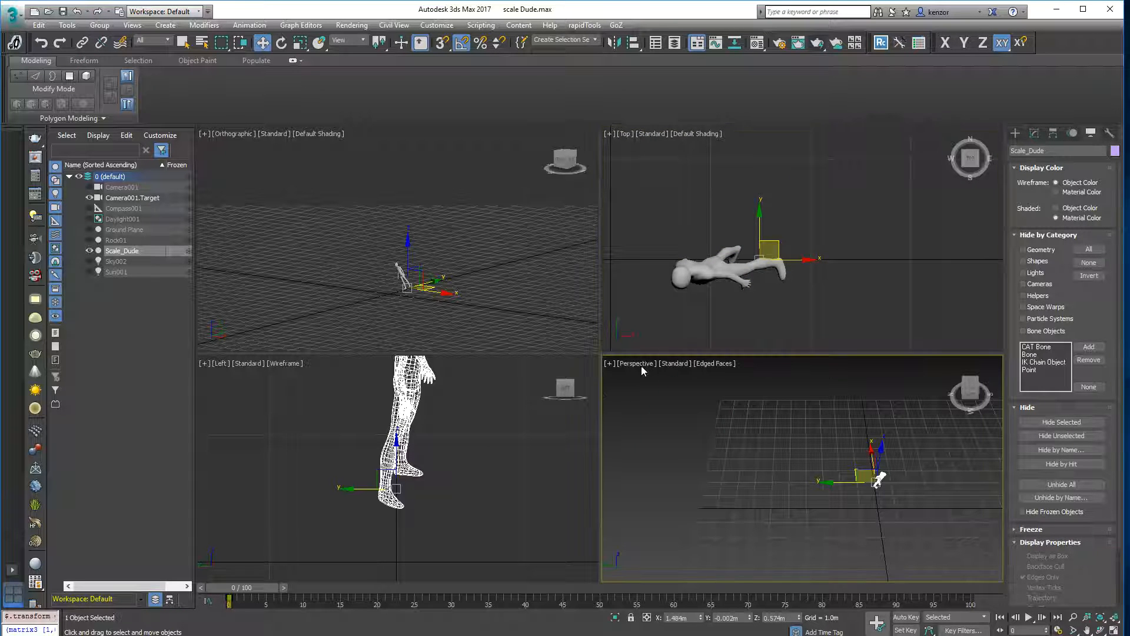
pyautogui.click(642, 367)
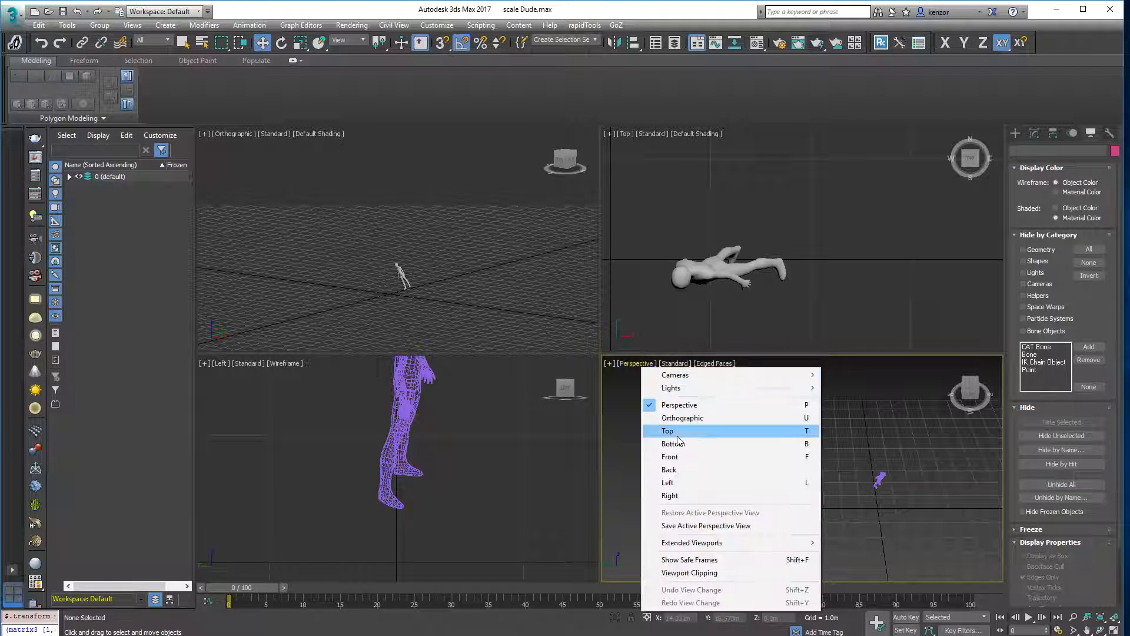
pyautogui.click(676, 469)
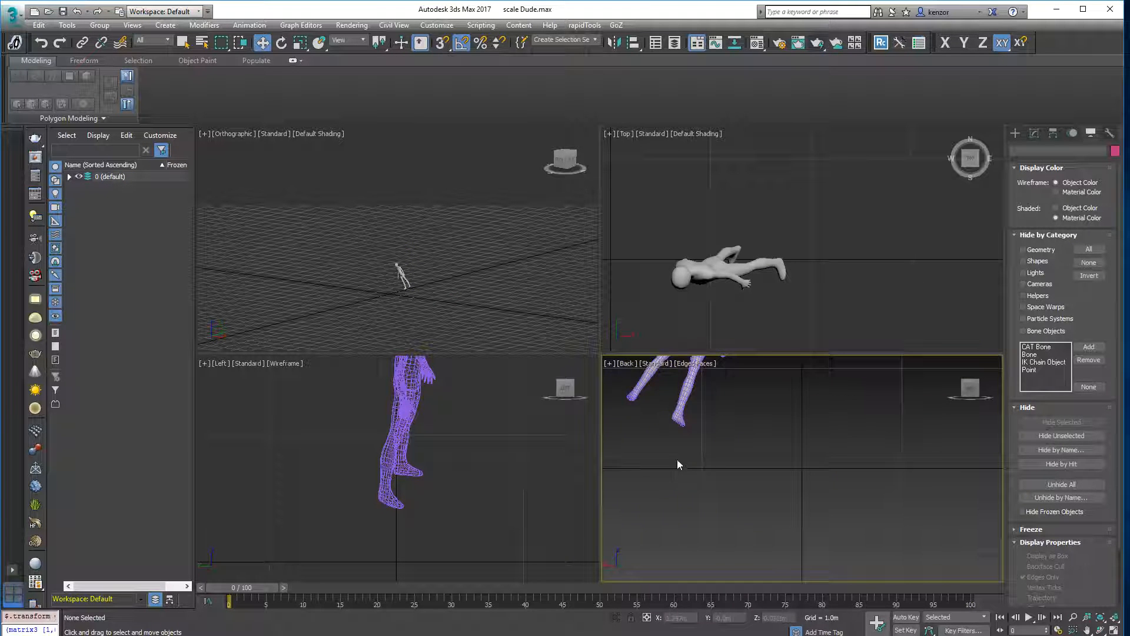
# Activate the Top, Back and Left viewports in turn with the figure selected to compare the View-system gizmo axes.
pyautogui.click(737, 269)
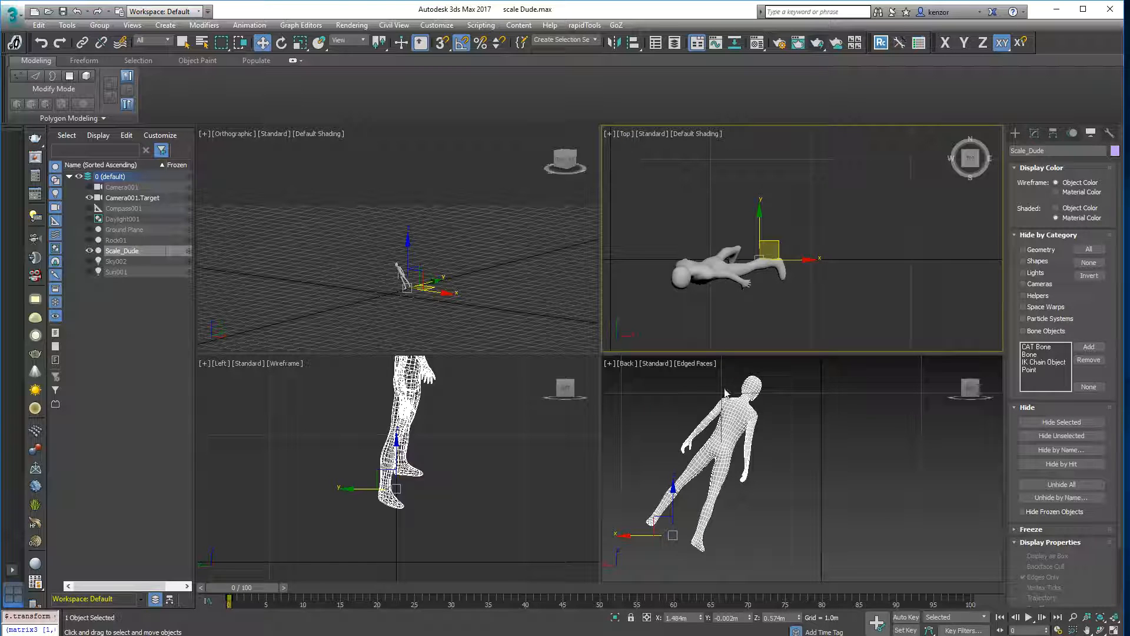
pyautogui.moveTo(728, 406); pyautogui.dragTo(807, 405, button='middle')
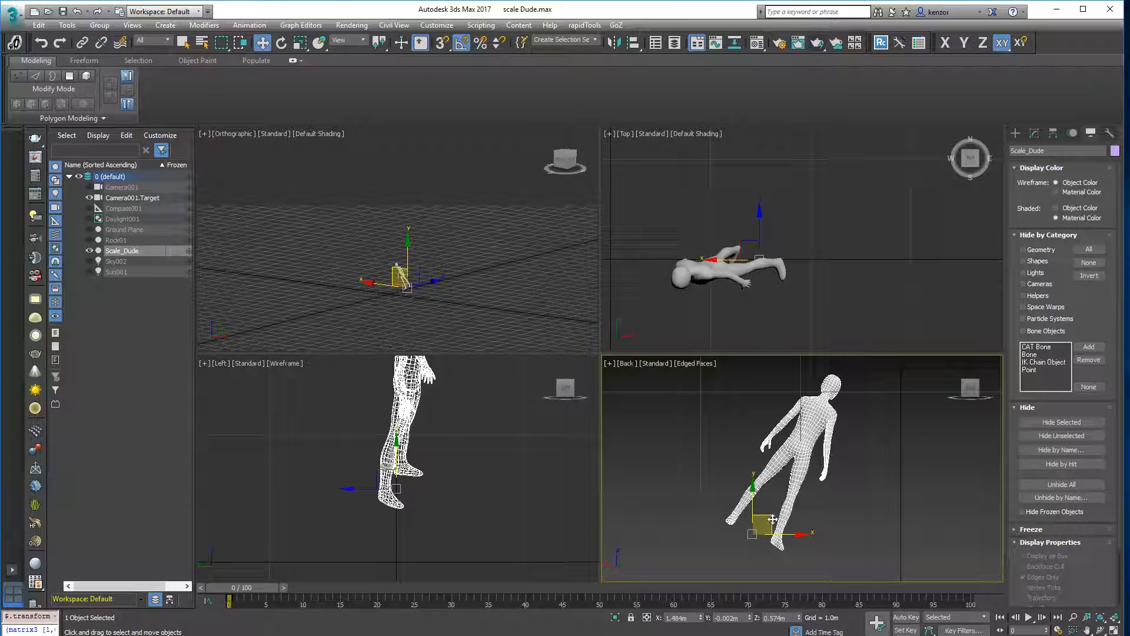
pyautogui.moveTo(401, 406); pyautogui.dragTo(399, 408)
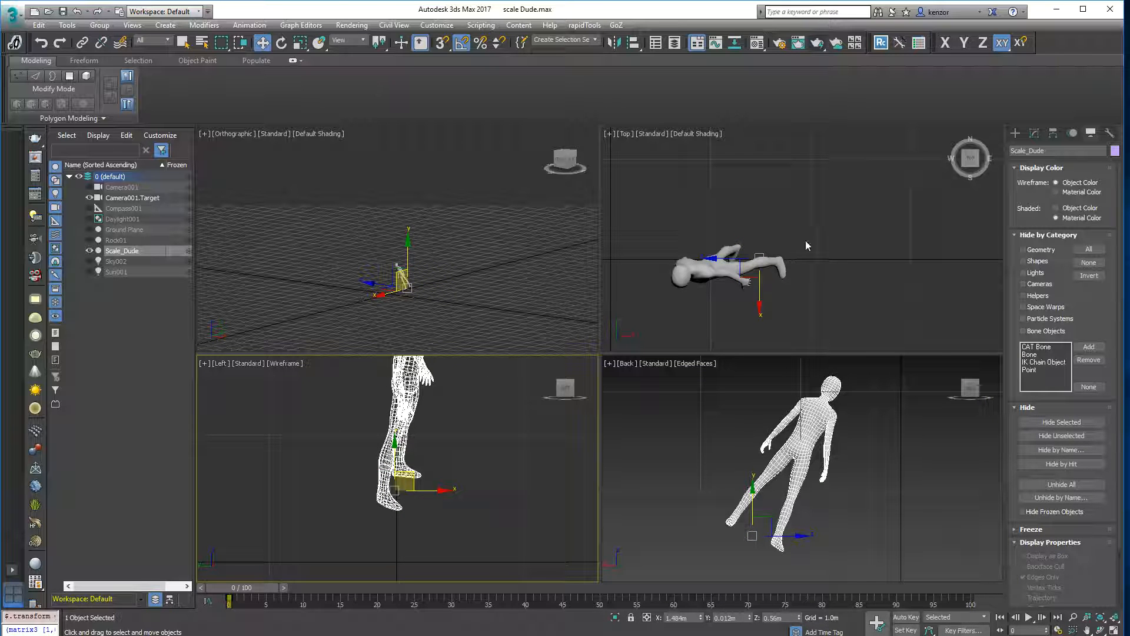
pyautogui.click(489, 219)
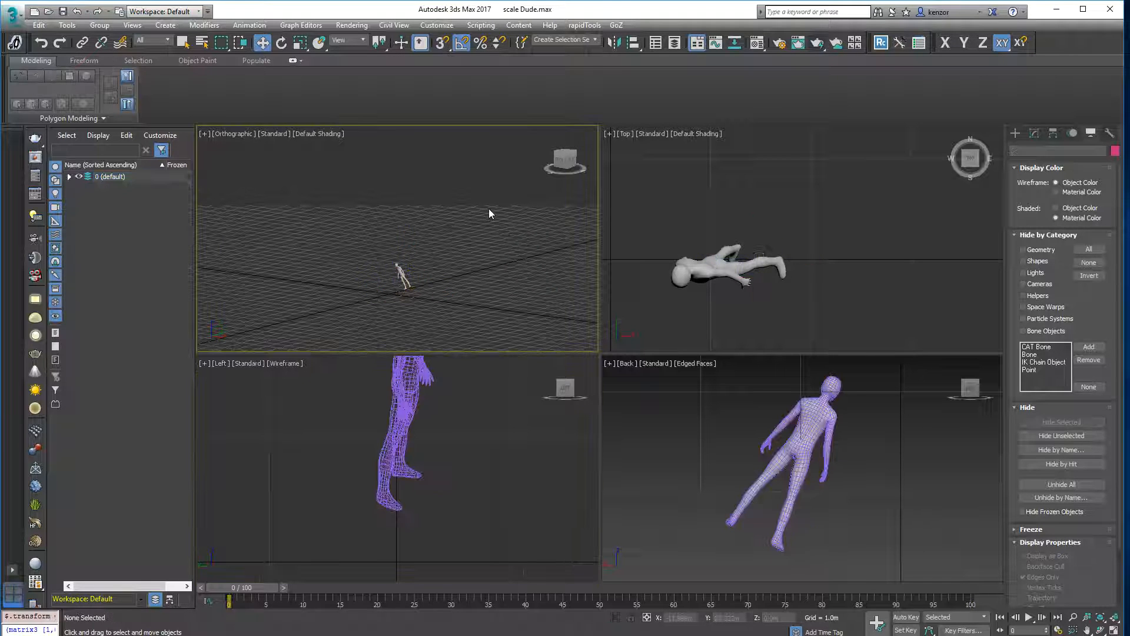
pyautogui.click(721, 268)
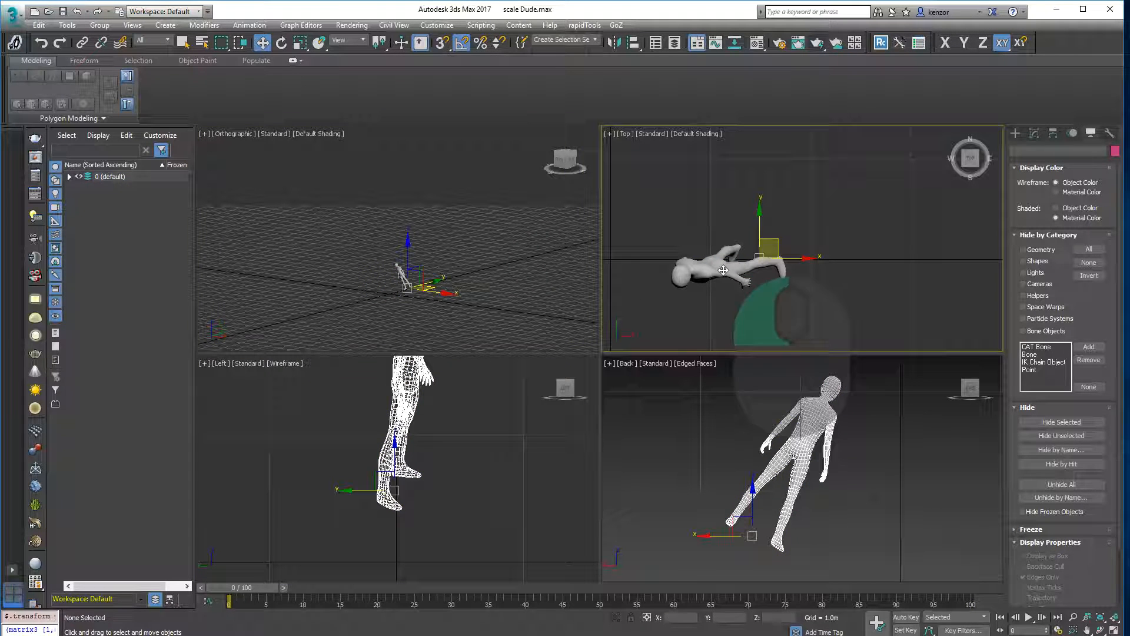
pyautogui.click(455, 404)
pyautogui.click(408, 395)
# Set the figure's absolute world X and Y positions to 0 in the Move Transform Type-In and close it.
pyautogui.rightClick(262, 43)
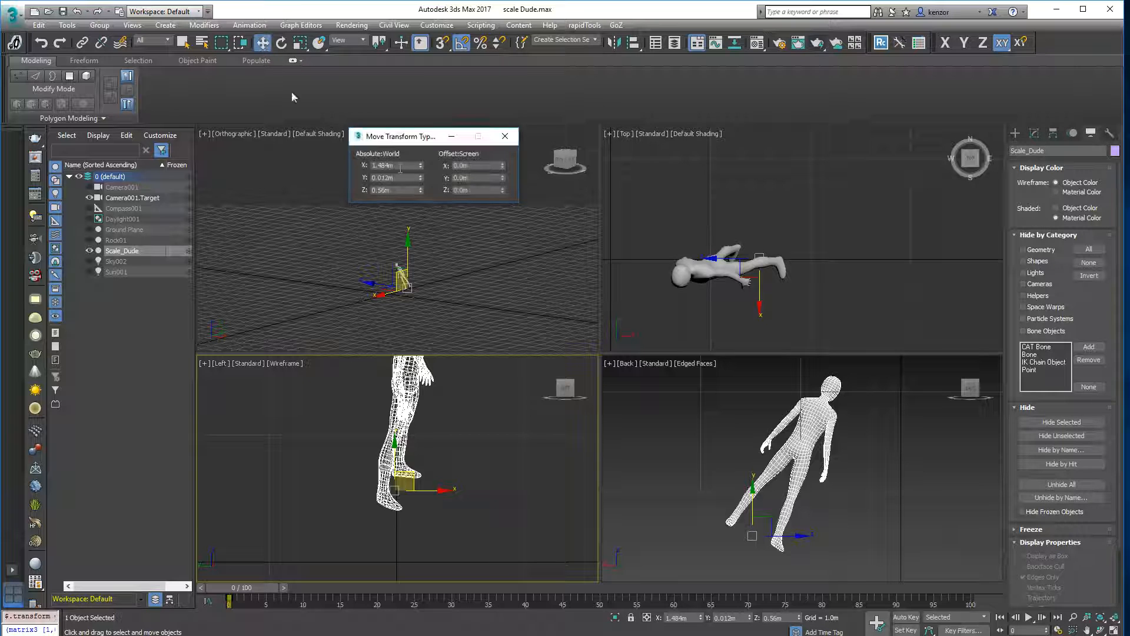
pyautogui.moveTo(400, 168); pyautogui.dragTo(347, 160)
pyautogui.write('0')
pyautogui.press('Tab')
pyautogui.write('0')
pyautogui.press('Tab')
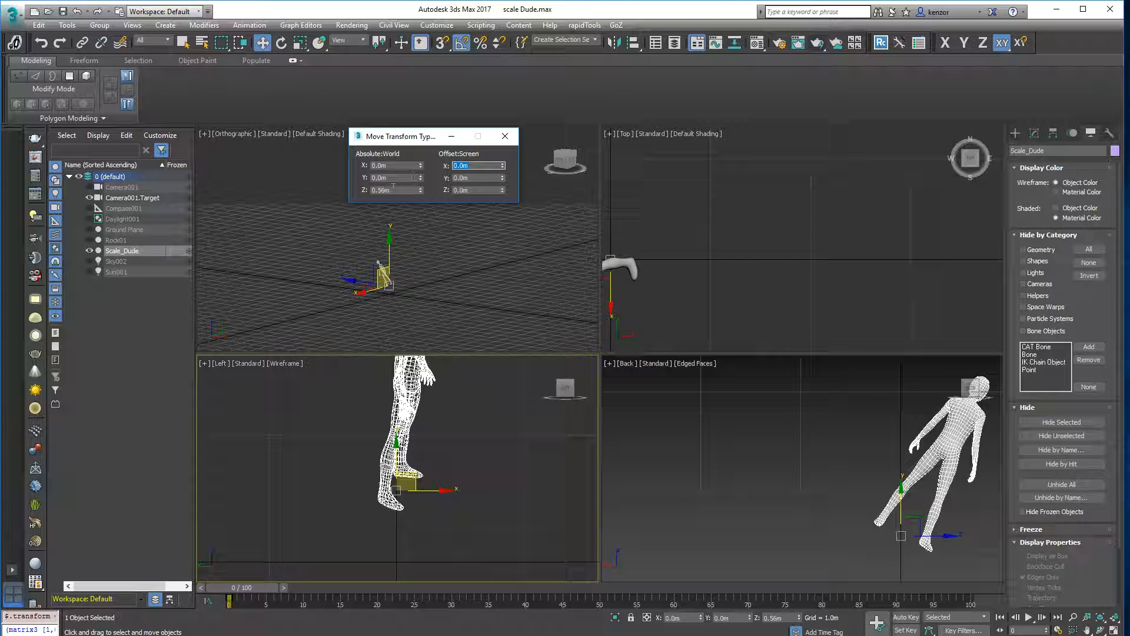
pyautogui.click(504, 136)
# Reset the figure's X, Y and Z rotation to 0 in the World coordinate system and rotate it upright 90° about X.
pyautogui.click(288, 46)
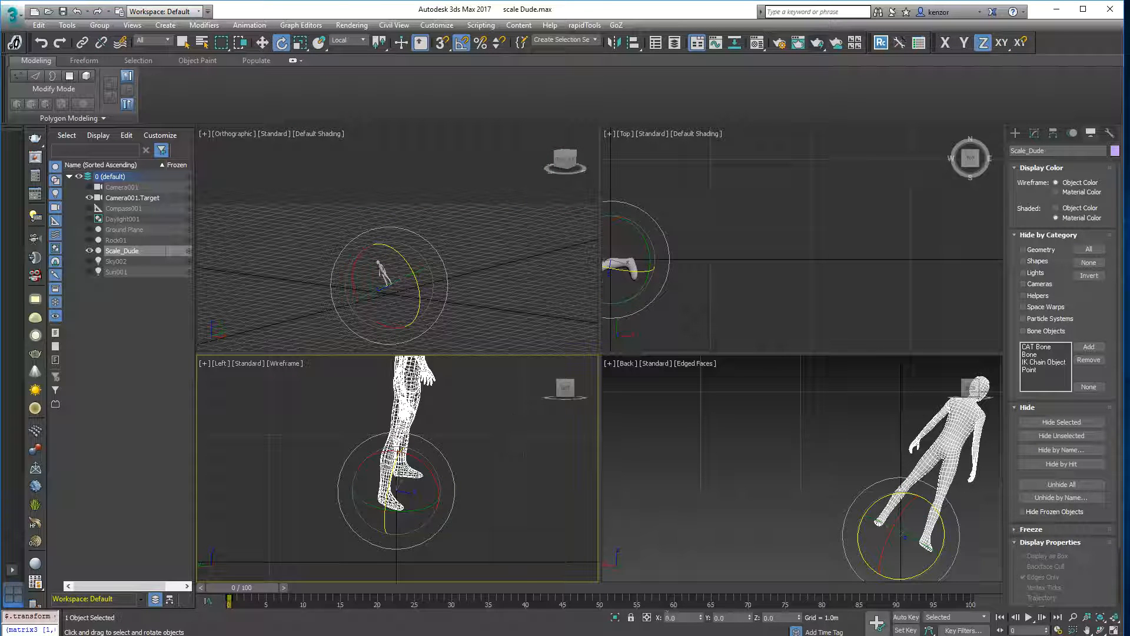
pyautogui.click(363, 40)
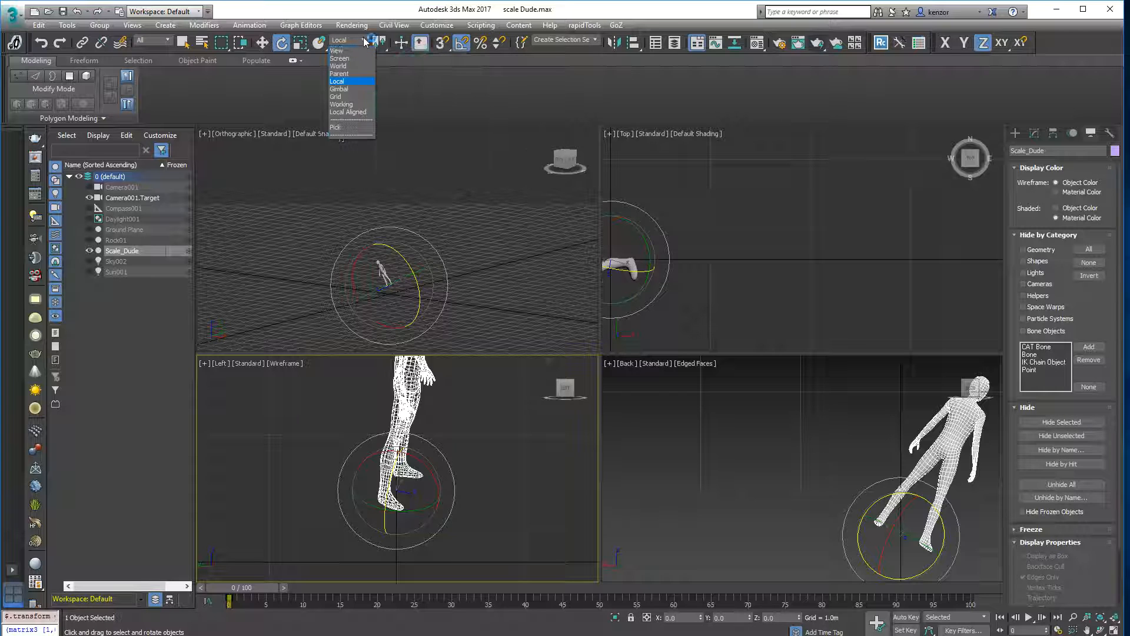
pyautogui.click(353, 66)
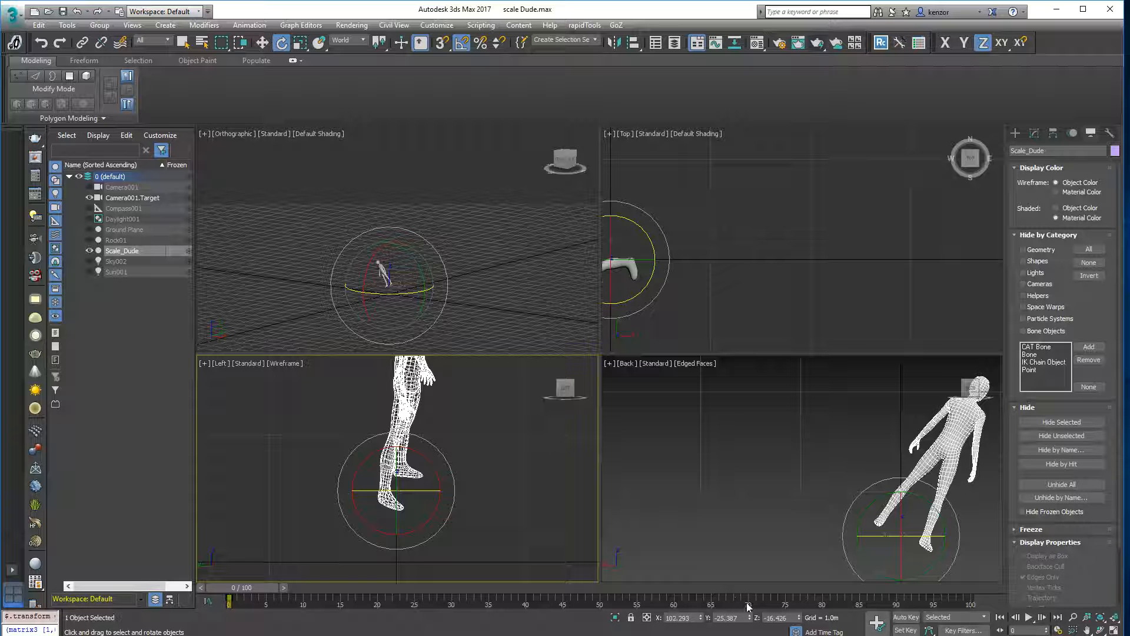
pyautogui.rightClick(701, 618)
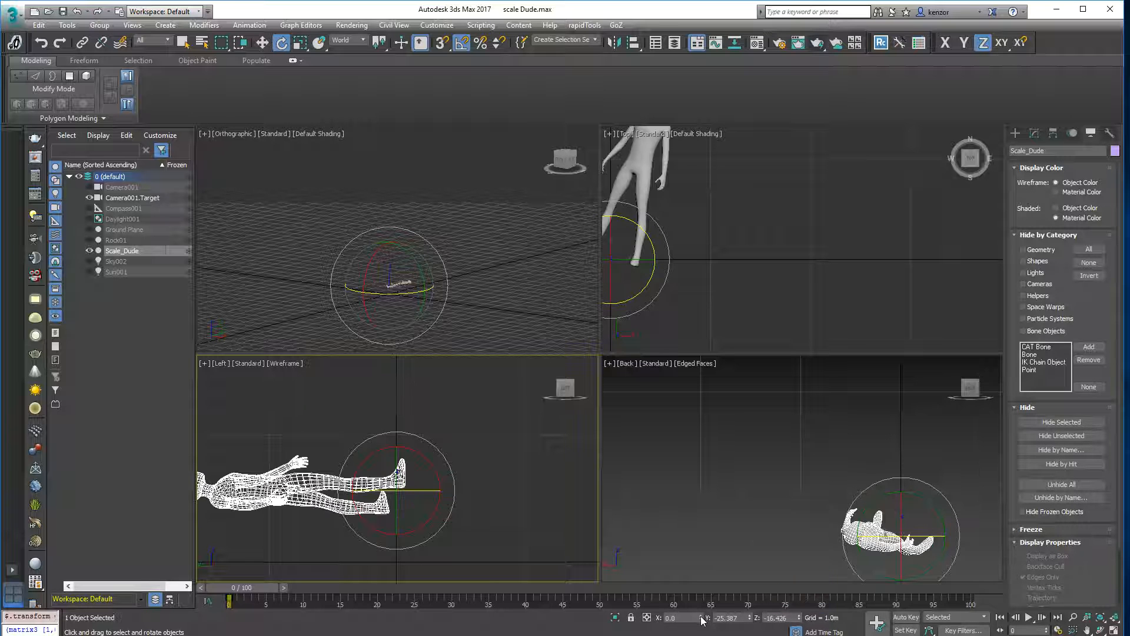
pyautogui.rightClick(749, 618)
pyautogui.rightClick(799, 617)
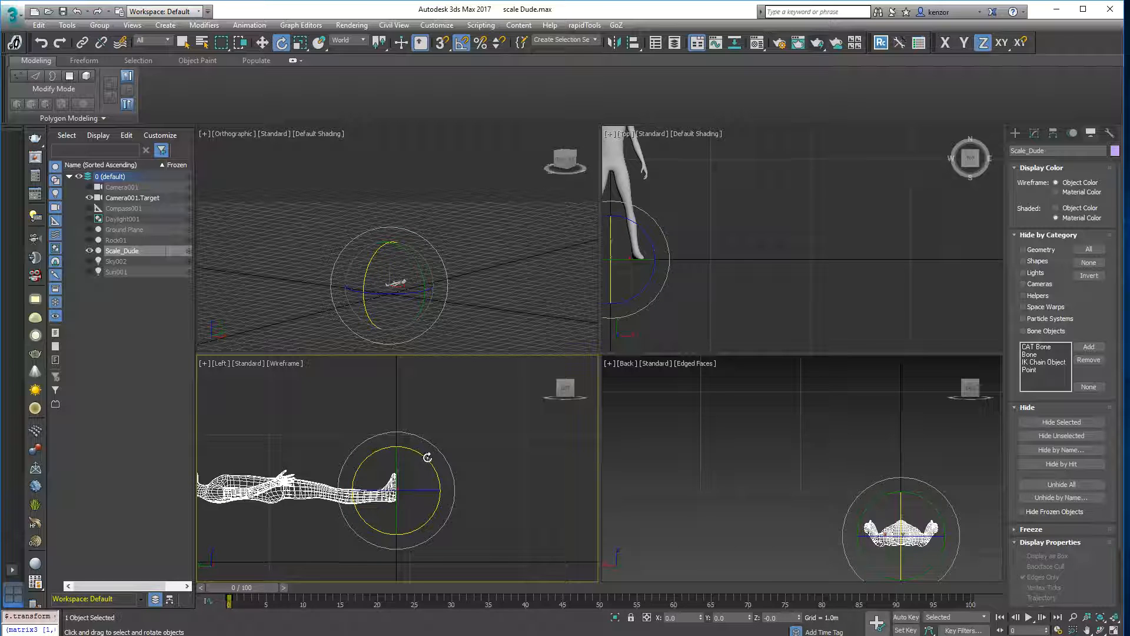
pyautogui.moveTo(427, 457); pyautogui.dragTo(457, 501)
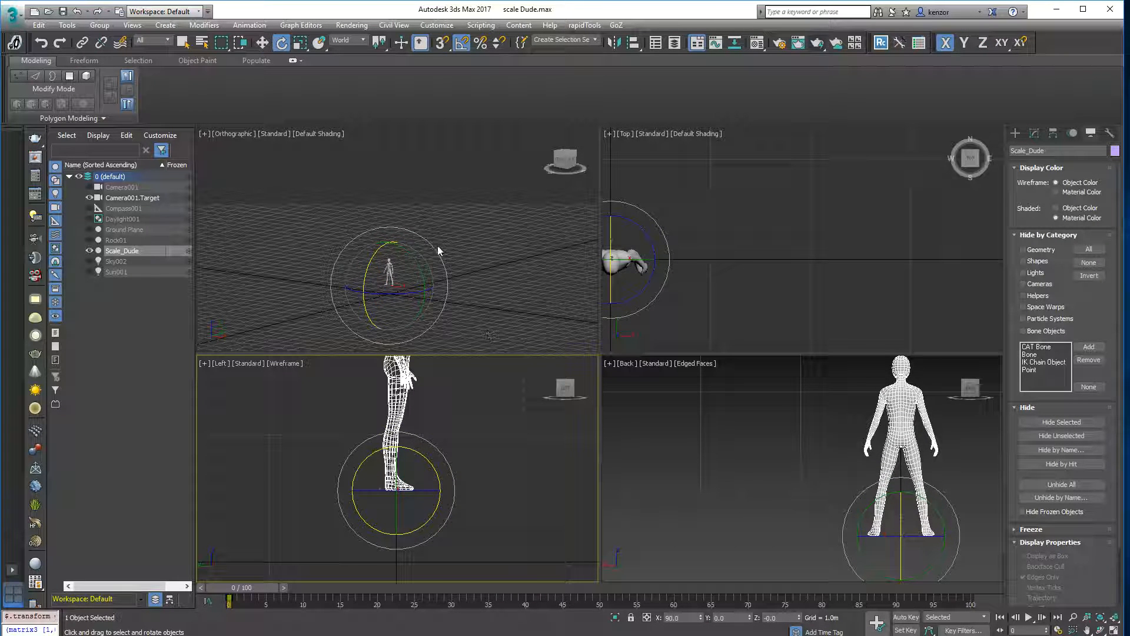
# Move the figure down to the ground in the Left viewport and reset its Y and Z positions to 0.
pyautogui.press('w')
pyautogui.moveTo(415, 471); pyautogui.dragTo(418, 544)
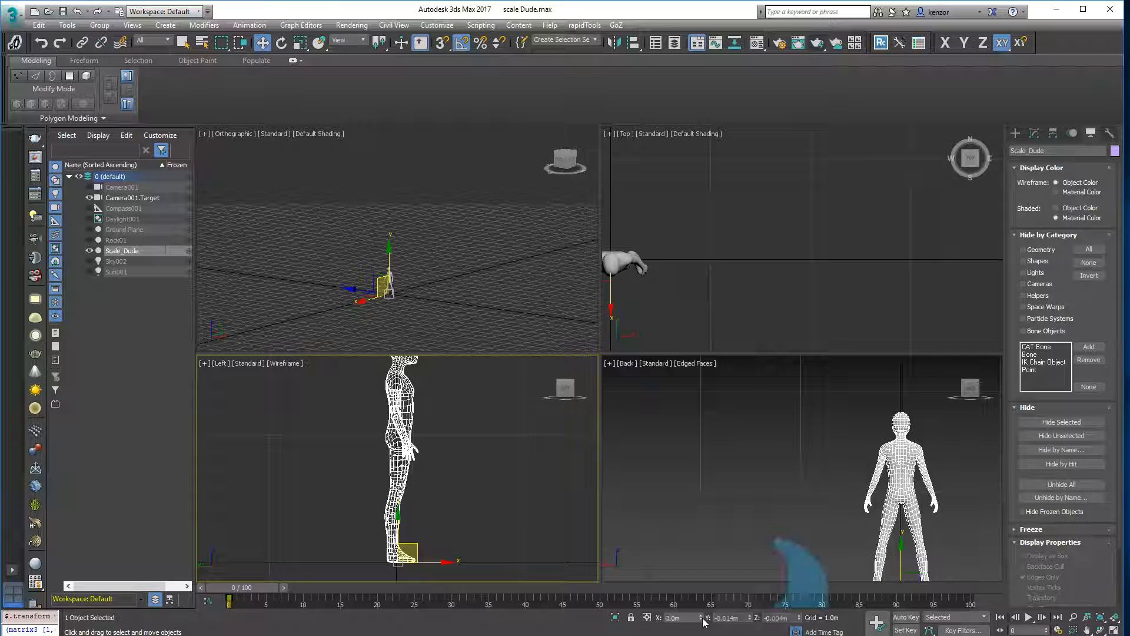
pyautogui.rightClick(750, 618)
pyautogui.rightClick(799, 618)
# Turn the Left viewport into an angled orthographic view, maximize it and display the figure shaded.
pyautogui.keyDown('alt'); pyautogui.moveTo(524, 474); pyautogui.dragTo(475, 470, button='middle'); pyautogui.keyUp('alt')
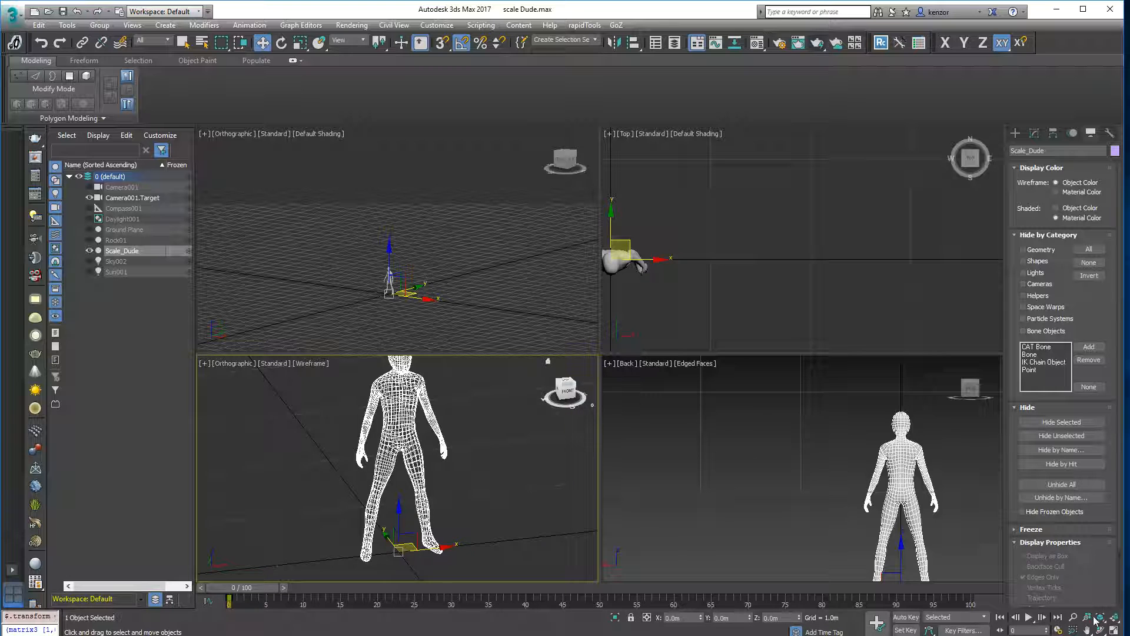
pyautogui.hotkey('alt', 'w')
pyautogui.moveTo(776, 375); pyautogui.dragTo(717, 321, button='middle')
pyautogui.press('F3')
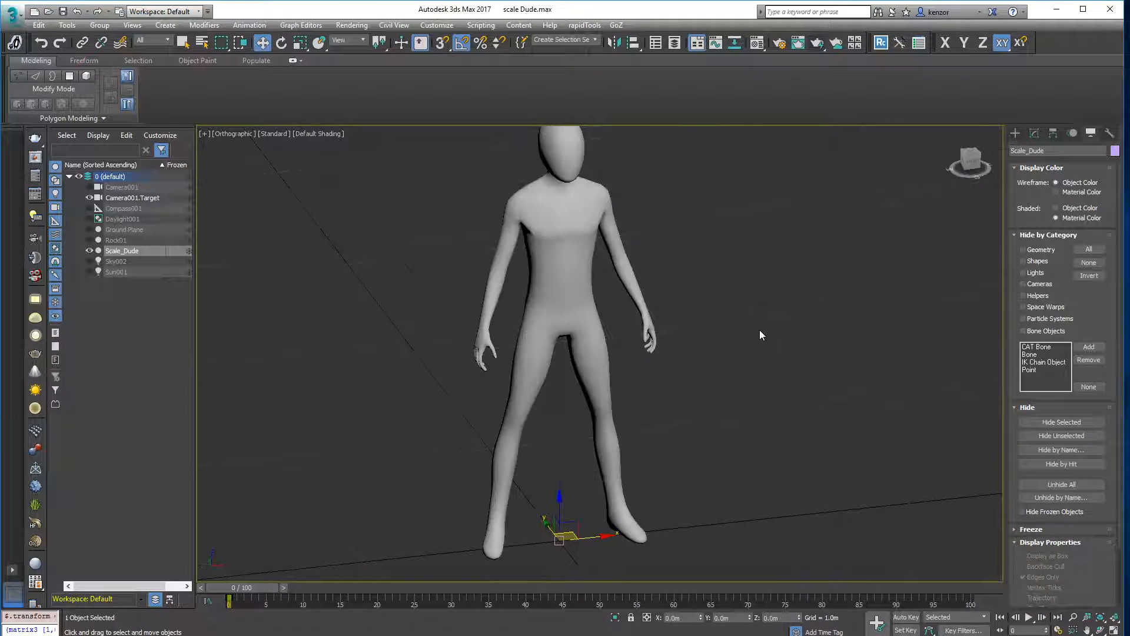
pyautogui.moveTo(758, 284)
pyautogui.keyDown('alt'); pyautogui.mouseDown(button='middle')
pyautogui.moveTo(680, 332)
pyautogui.moveTo(669, 352)
pyautogui.moveTo(694, 333)
pyautogui.mouseUp(button='middle'); pyautogui.keyUp('alt')
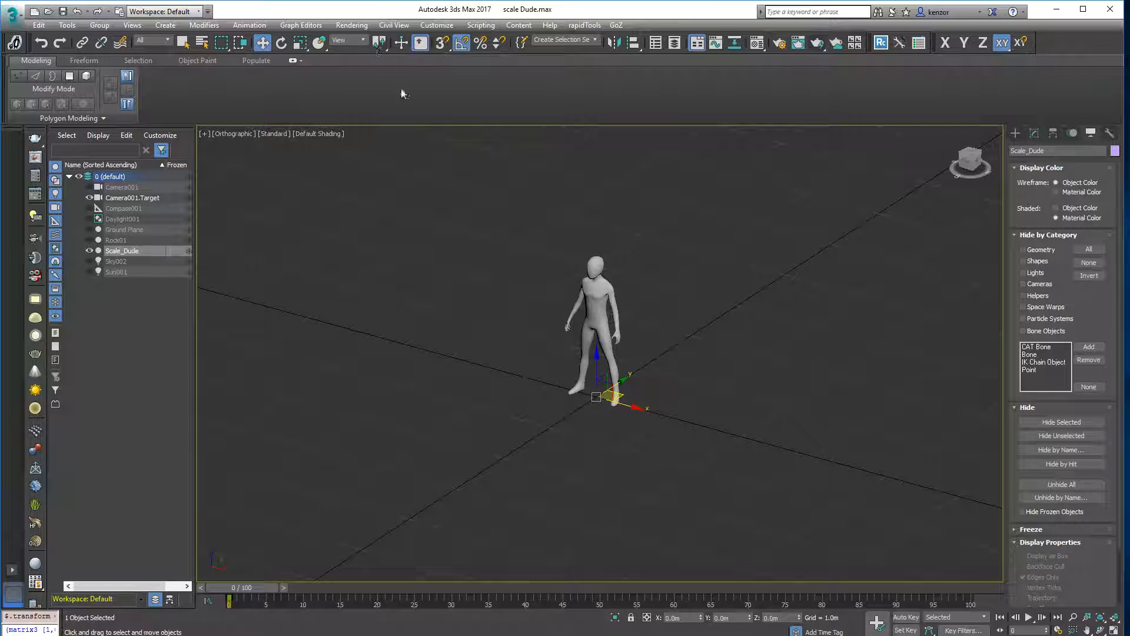
# Switch the transform center to Selection Center, to Transform Coordinate Center, and back to Selection Center.
pyautogui.keyDown('ctrl'); pyautogui.keyDown('alt'); pyautogui.moveTo(645, 265); pyautogui.dragTo(636, 212, button='middle'); pyautogui.keyUp('alt'); pyautogui.keyUp('ctrl')
pyautogui.moveTo(381, 43); pyautogui.dragTo(380, 76)
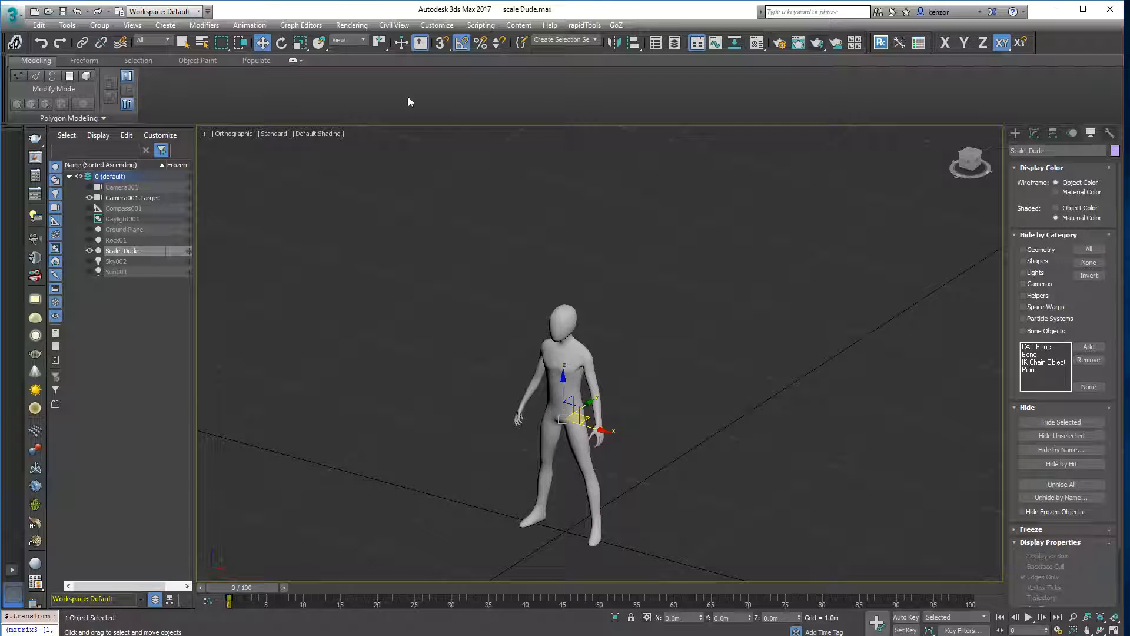
pyautogui.moveTo(379, 43); pyautogui.dragTo(380, 99)
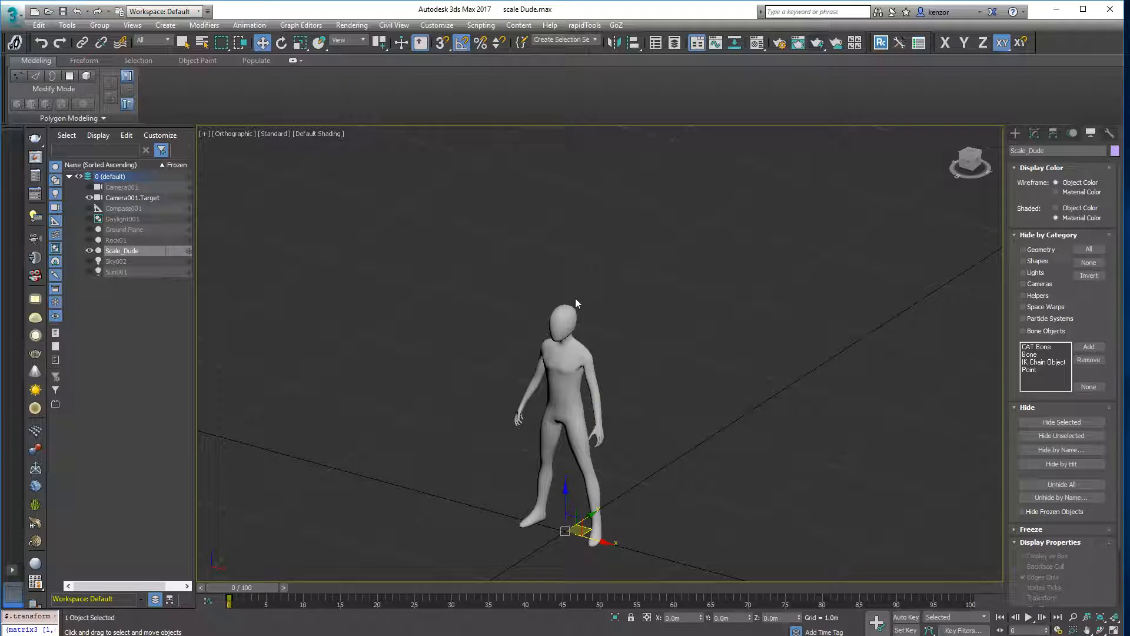
pyautogui.moveTo(627, 303); pyautogui.dragTo(646, 198, button='middle')
pyautogui.moveTo(625, 234)
pyautogui.keyDown('alt'); pyautogui.mouseDown(button='middle')
pyautogui.moveTo(637, 249)
pyautogui.moveTo(618, 247)
pyautogui.mouseUp(button='middle'); pyautogui.keyUp('alt')
pyautogui.moveTo(385, 44); pyautogui.dragTo(382, 69)
pyautogui.keyDown('alt'); pyautogui.moveTo(618, 259); pyautogui.dragTo(646, 238, button='middle'); pyautogui.keyUp('alt')
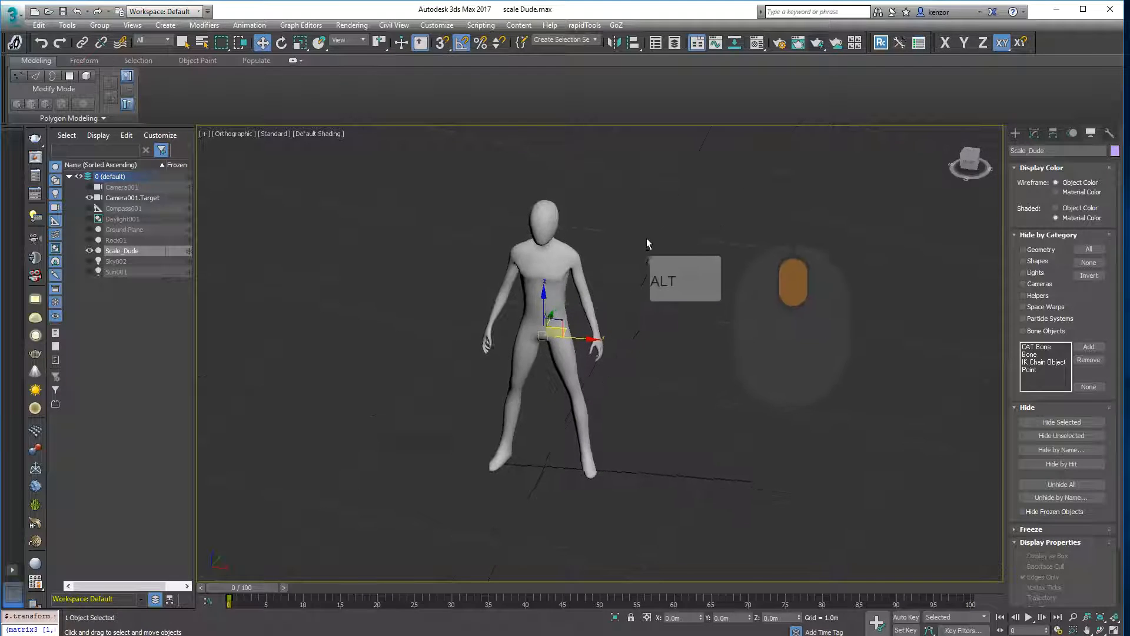
# Set the transform center to Pivot Point Center and move the figure in the XZ plane to about X 1.15 m, Z 0.71 m.
pyautogui.moveTo(379, 42); pyautogui.dragTo(383, 66)
pyautogui.moveTo(558, 450); pyautogui.dragTo(742, 366)
pyautogui.moveTo(804, 256); pyautogui.dragTo(720, 316, button='middle')
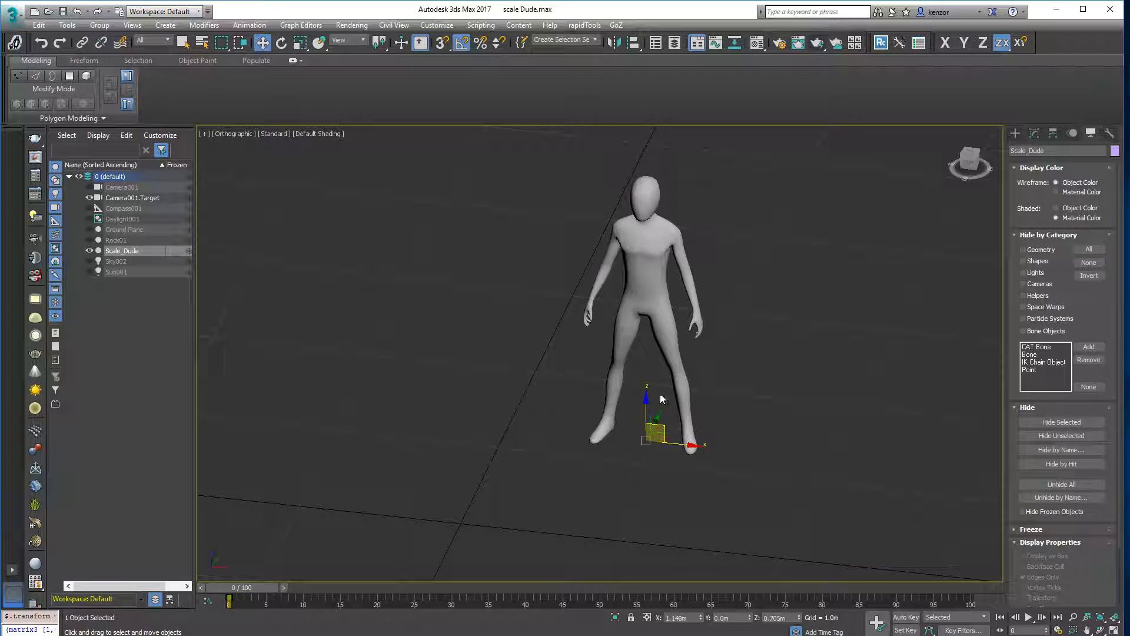
# Set the transform center to Transform Coordinate Center and switch the reference coordinate system to World, then to Local.
pyautogui.moveTo(379, 43); pyautogui.dragTo(380, 96)
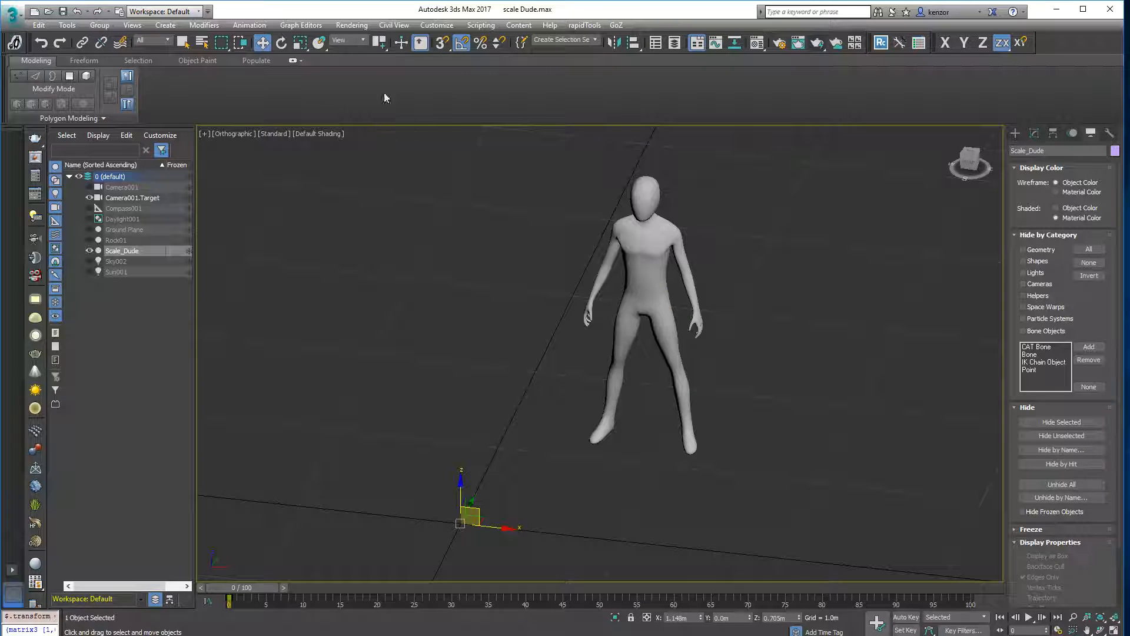
pyautogui.click(364, 40)
pyautogui.click(359, 63)
pyautogui.click(357, 41)
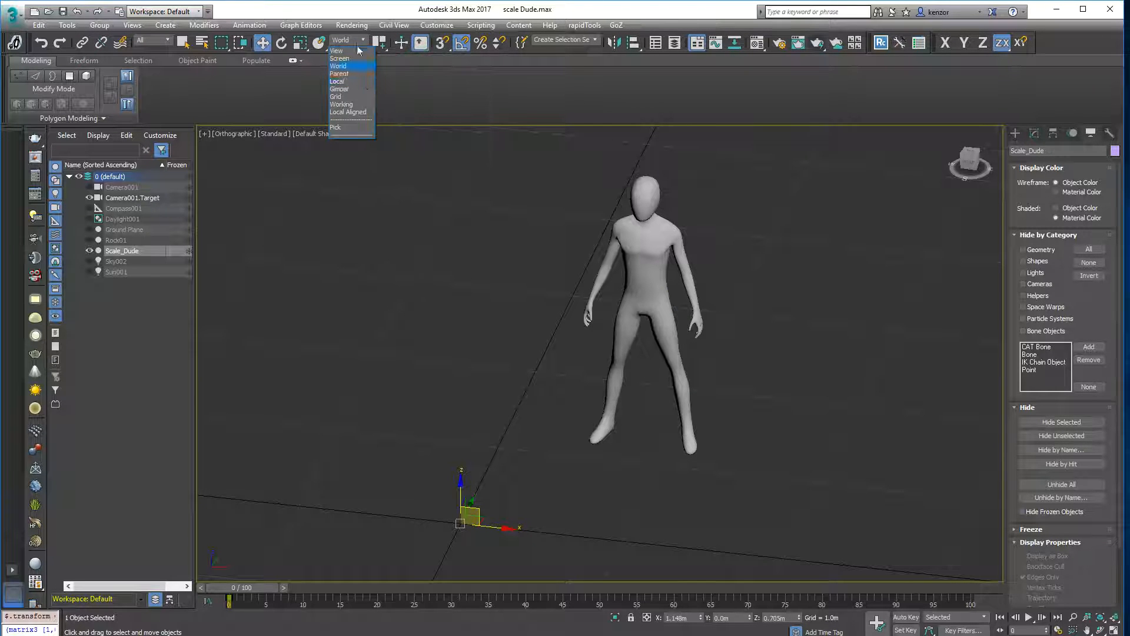
pyautogui.click(355, 82)
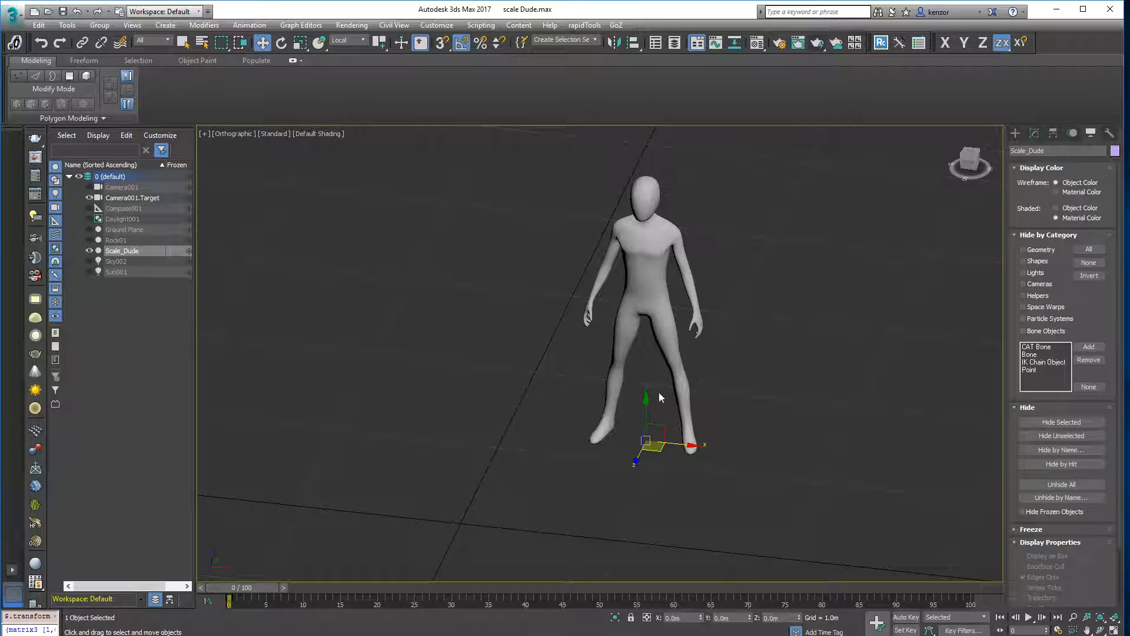
pyautogui.moveTo(379, 41); pyautogui.dragTo(379, 60)
# Set the Move tool's reference coordinate system to Screen and its transform center to Transform Coordinate Center.
pyautogui.click(358, 40)
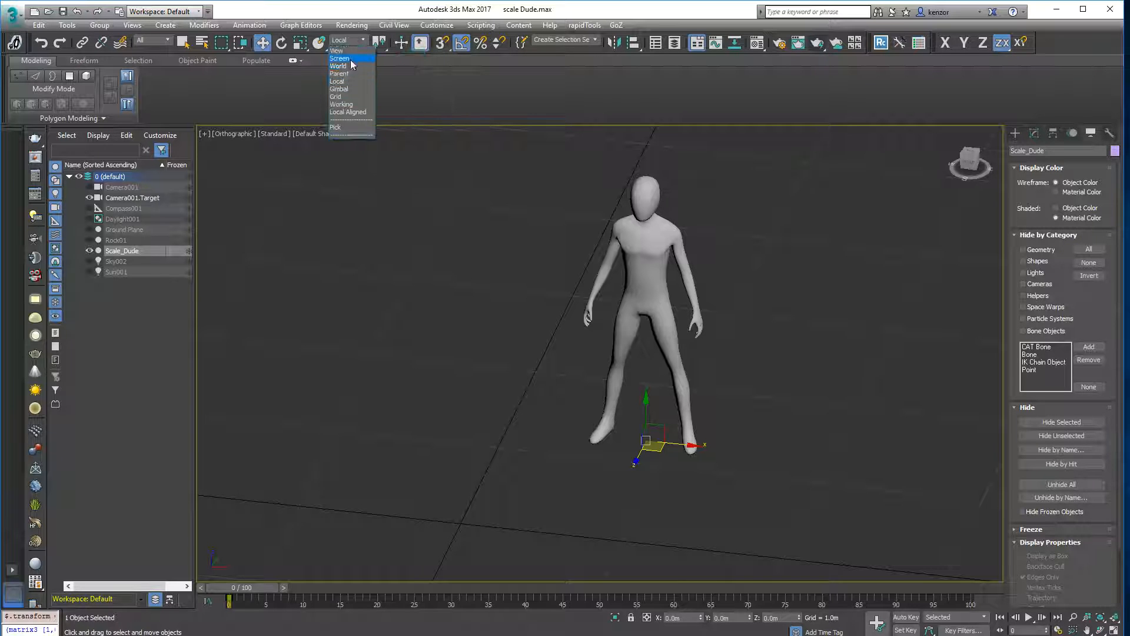
pyautogui.click(350, 59)
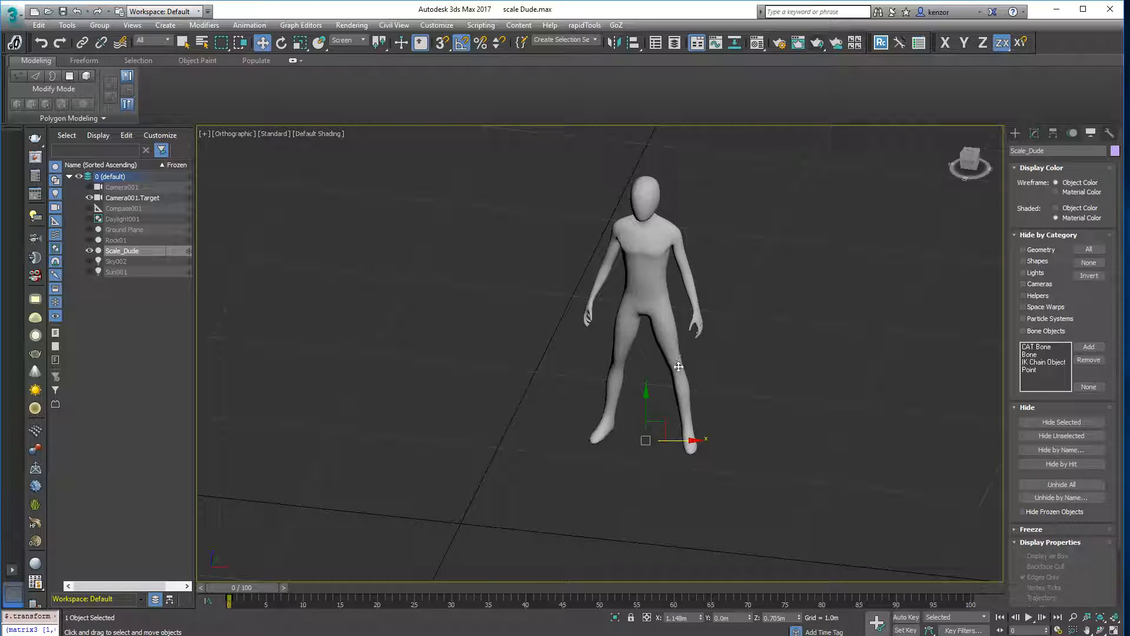
pyautogui.moveTo(384, 47); pyautogui.dragTo(380, 105)
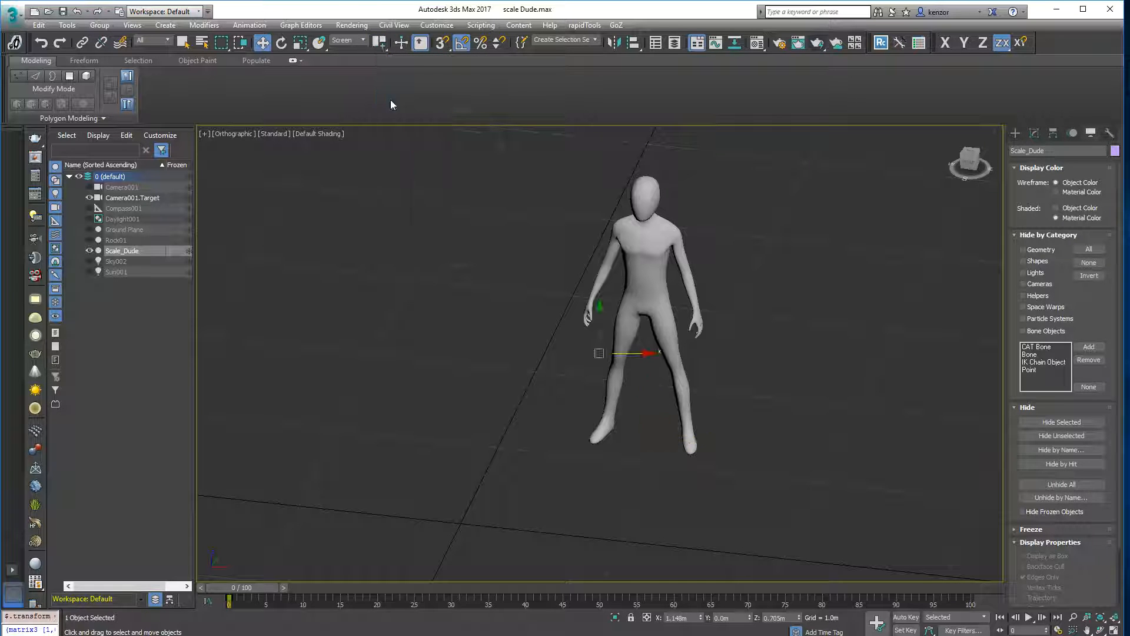
# Pan the viewport in several directions to examine the Screen-system gizmo's position relative to the figure.
pyautogui.moveTo(790, 289); pyautogui.dragTo(651, 354, button='middle')
pyautogui.moveTo(760, 301); pyautogui.dragTo(602, 375, button='middle')
pyautogui.moveTo(589, 316); pyautogui.dragTo(742, 362, button='middle')
pyautogui.moveTo(592, 274); pyautogui.dragTo(739, 272, button='middle')
pyautogui.moveTo(618, 316); pyautogui.dragTo(681, 230, button='middle')
pyautogui.moveTo(817, 337); pyautogui.dragTo(743, 271, button='middle')
pyautogui.moveTo(772, 309); pyautogui.dragTo(675, 263, button='middle')
pyautogui.moveTo(810, 305); pyautogui.dragTo(700, 275, button='middle')
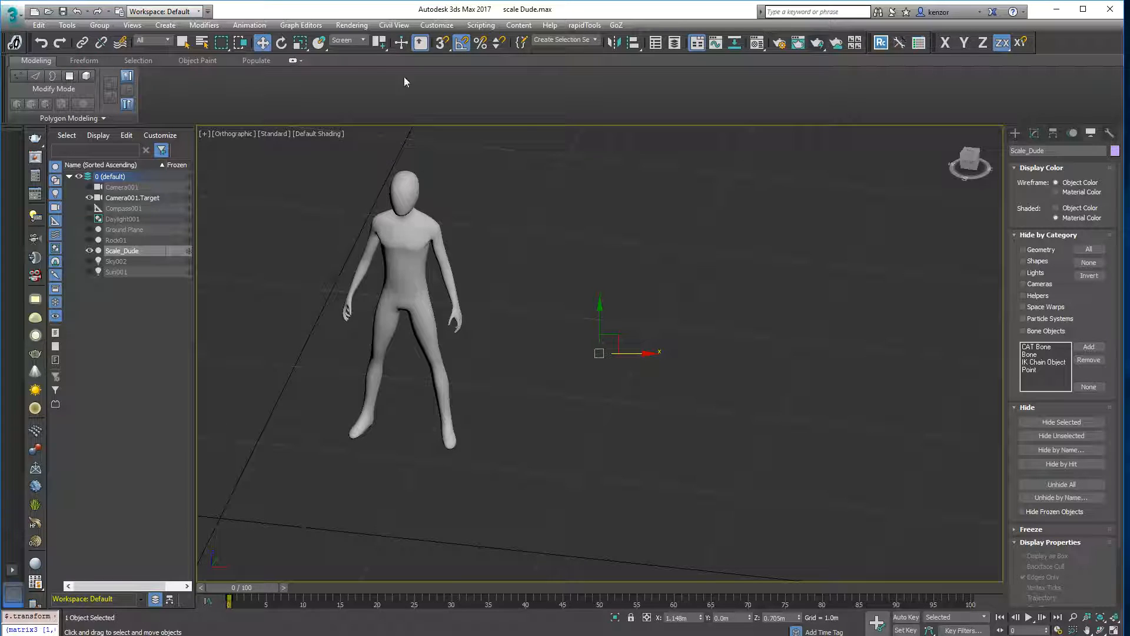
# Set the Move tool's reference coordinate system to View and its transform center to Selection Center.
pyautogui.click(361, 40)
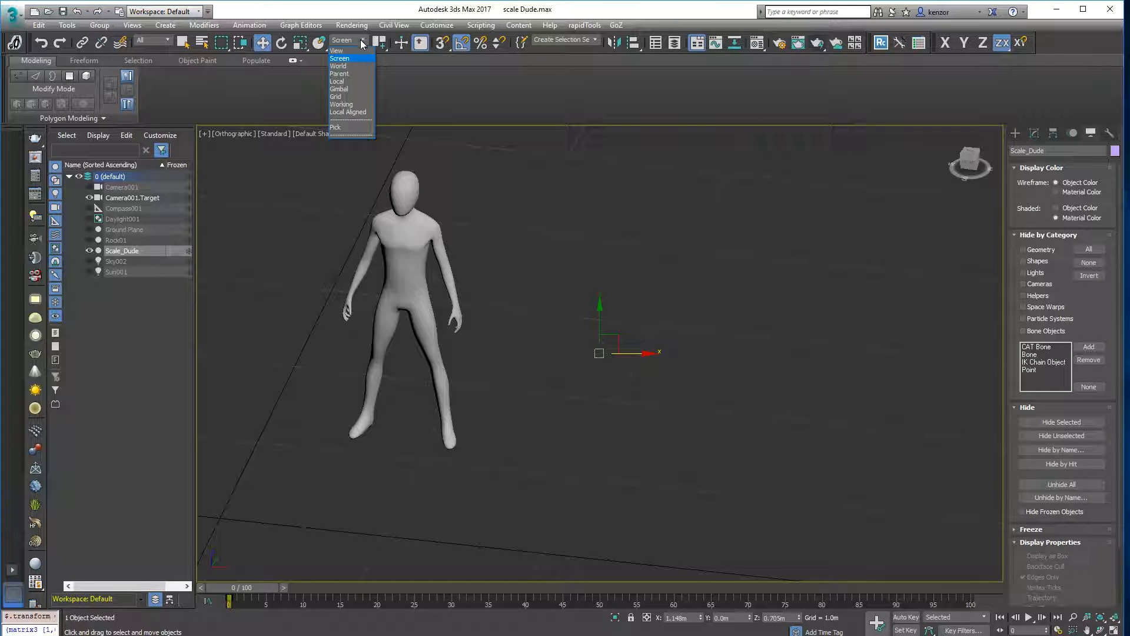
pyautogui.click(363, 44)
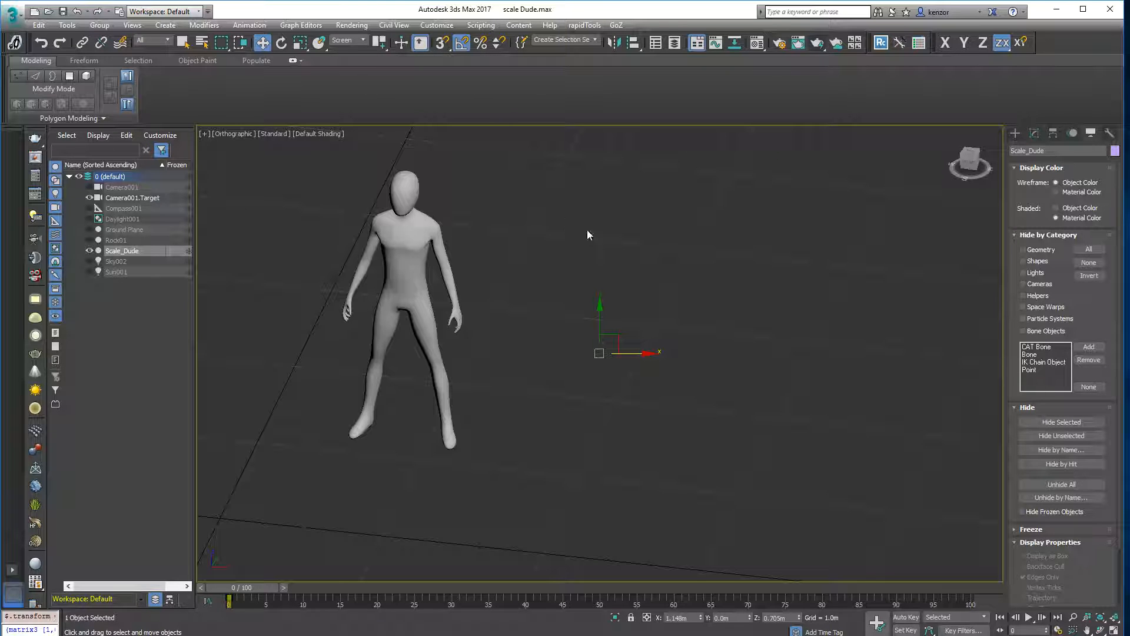
pyautogui.click(530, 298)
pyautogui.click(420, 283)
pyautogui.click(362, 40)
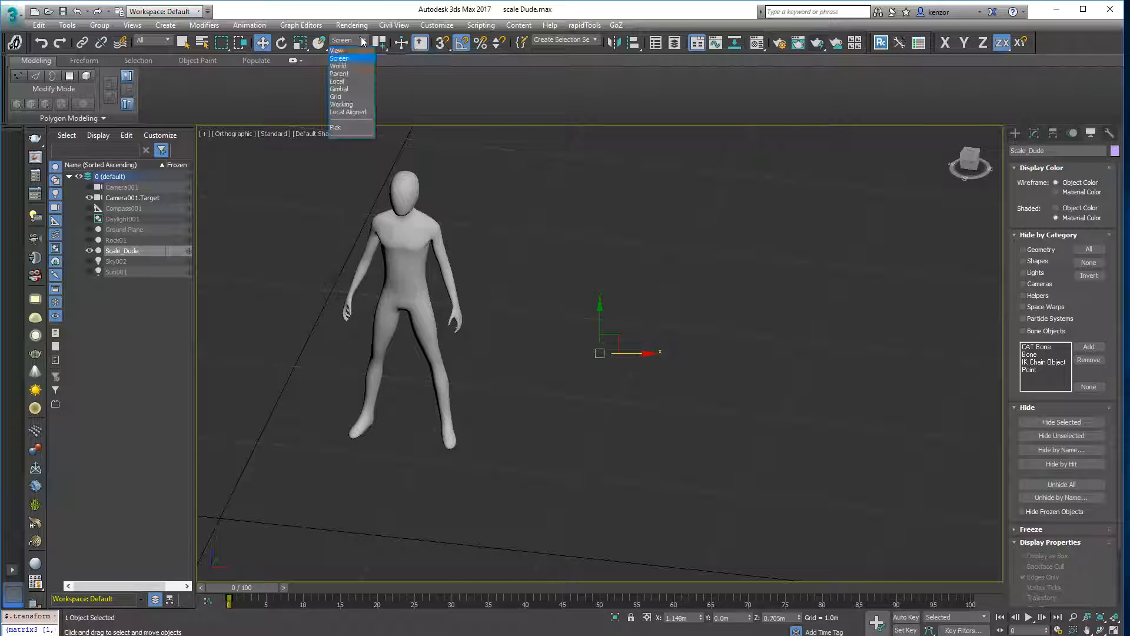
pyautogui.click(355, 52)
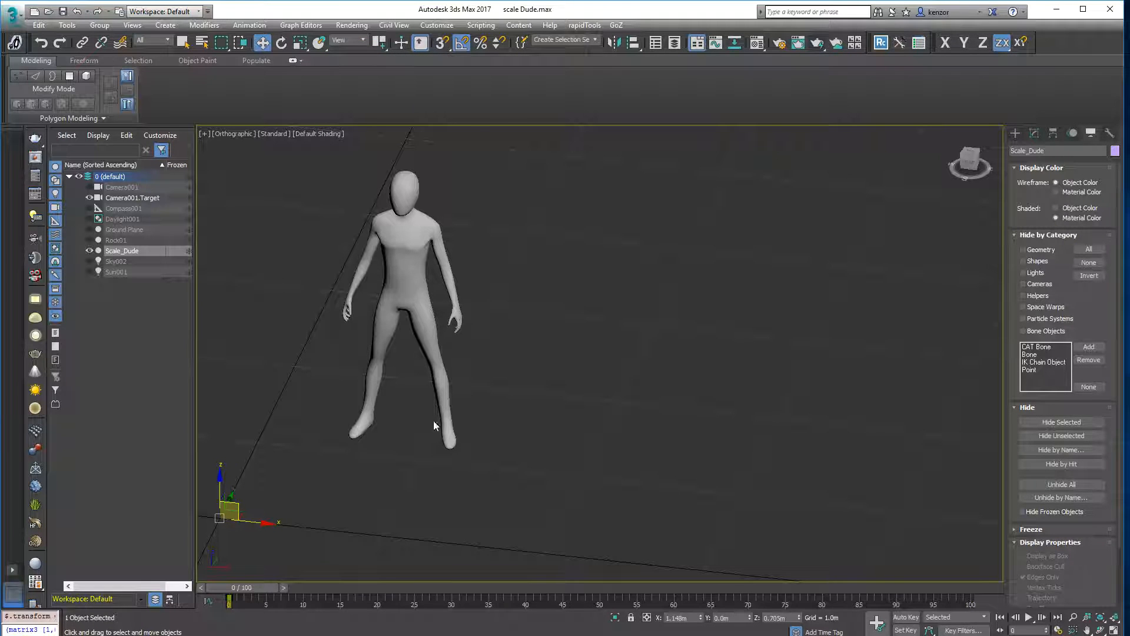
pyautogui.moveTo(411, 433); pyautogui.dragTo(471, 395, button='middle')
pyautogui.moveTo(379, 42); pyautogui.dragTo(380, 78)
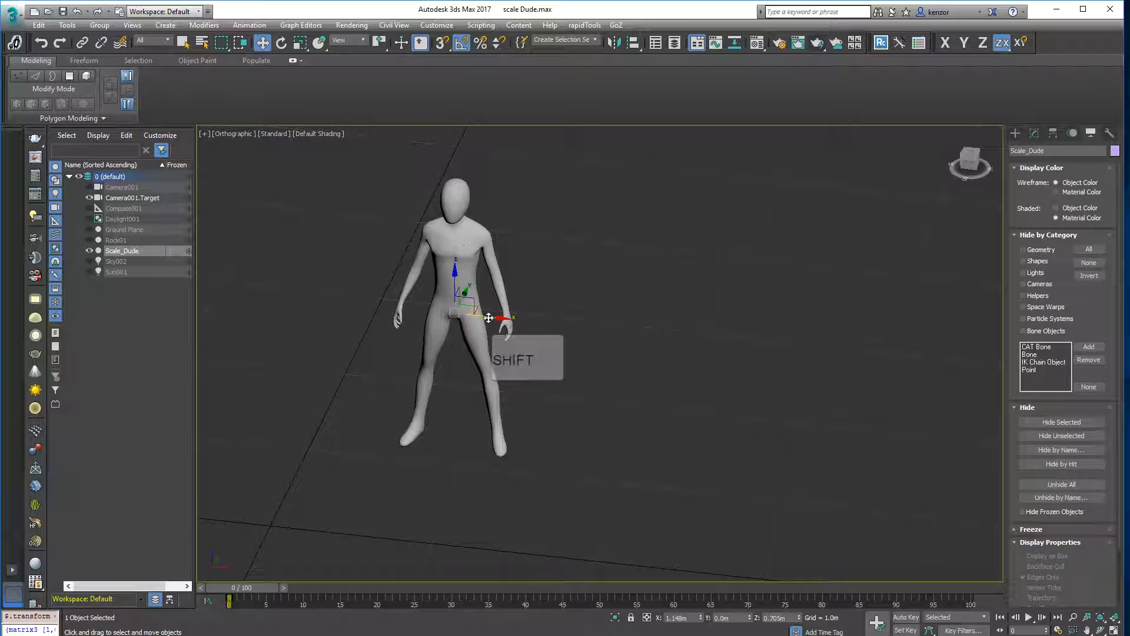
# Clone the figure twice as single copies, placing one beside it along X and the other higher up in the XZ plane.
pyautogui.moveTo(506, 314)
pyautogui.keyDown('shift'); pyautogui.mouseDown()
pyautogui.moveTo(610, 327)
pyautogui.moveTo(612, 288)
pyautogui.moveTo(582, 230)
pyautogui.moveTo(580, 243)
pyautogui.mouseUp(); pyautogui.keyUp('shift')
pyautogui.click(576, 382)
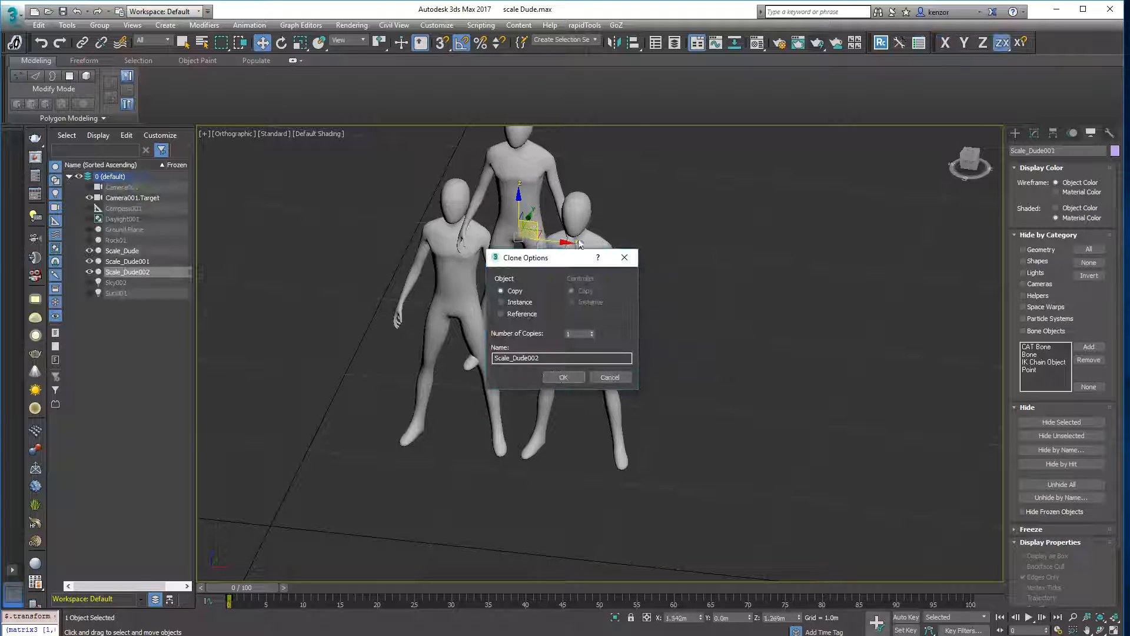
pyautogui.click(563, 377)
# Clear the selection and select all three figures together in the viewport.
pyautogui.moveTo(648, 235)
pyautogui.keyDown('alt'); pyautogui.mouseDown(button='middle')
pyautogui.moveTo(581, 215)
pyautogui.moveTo(679, 214)
pyautogui.moveTo(658, 273)
pyautogui.mouseUp(button='middle'); pyautogui.keyUp('alt')
pyautogui.click(677, 232)
pyautogui.scroll(-3, 677, 233)
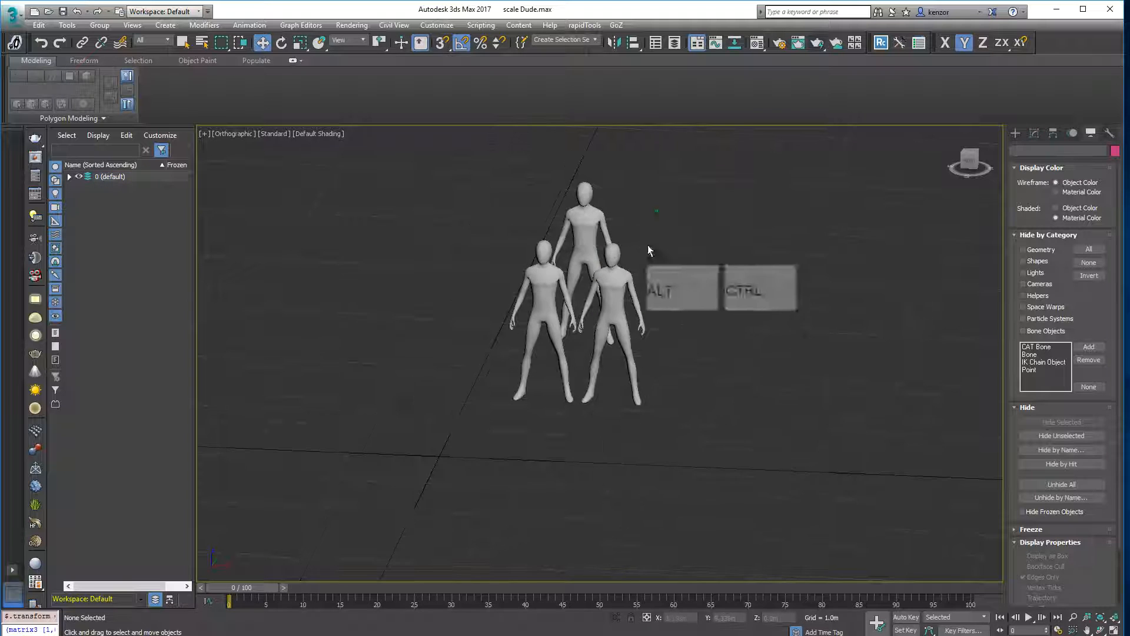
pyautogui.moveTo(461, 154); pyautogui.dragTo(688, 418)
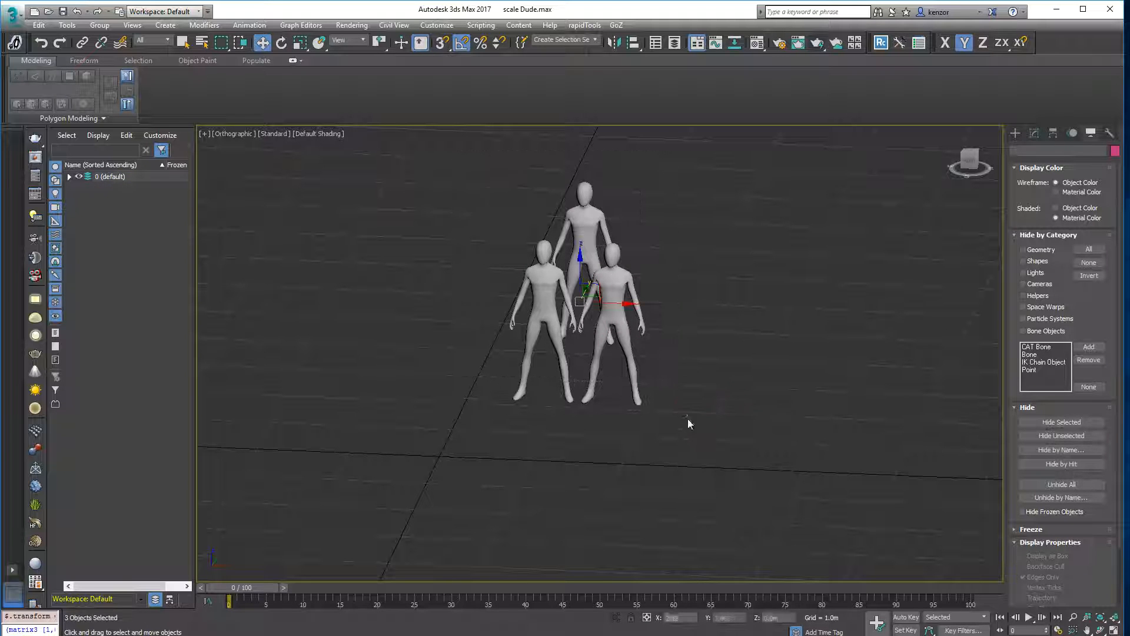
pyautogui.keyDown('ctrl'); pyautogui.keyDown('alt'); pyautogui.moveTo(663, 255); pyautogui.dragTo(644, 227, button='middle'); pyautogui.keyUp('alt'); pyautogui.keyUp('ctrl')
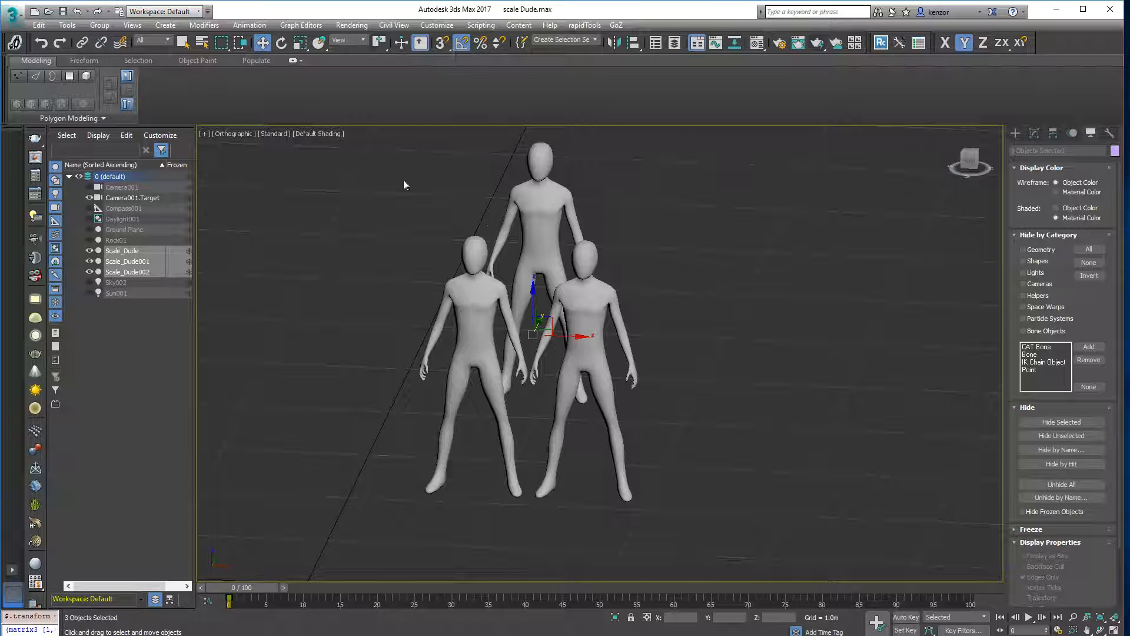
# Switch the Move transform center for the three selected figures to Pivot Point Center, and finally to Transform Coordinate Center.
pyautogui.keyDown('alt'); pyautogui.moveTo(664, 302); pyautogui.dragTo(645, 295, button='middle'); pyautogui.keyUp('alt')
pyautogui.moveTo(380, 44); pyautogui.dragTo(380, 44)
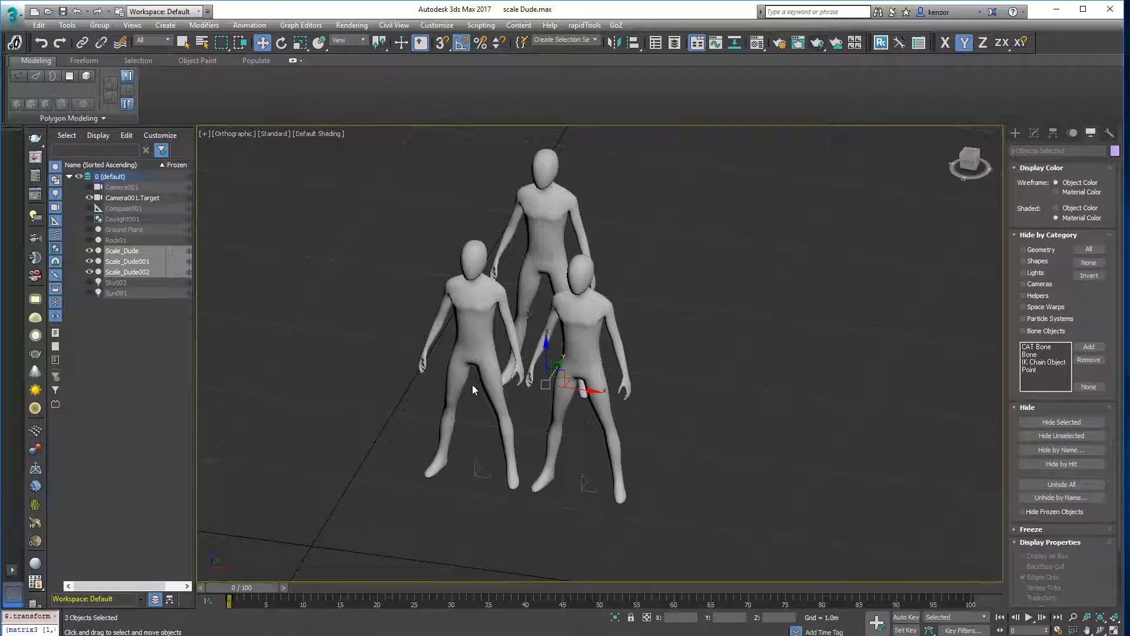
pyautogui.moveTo(387, 43); pyautogui.dragTo(385, 97)
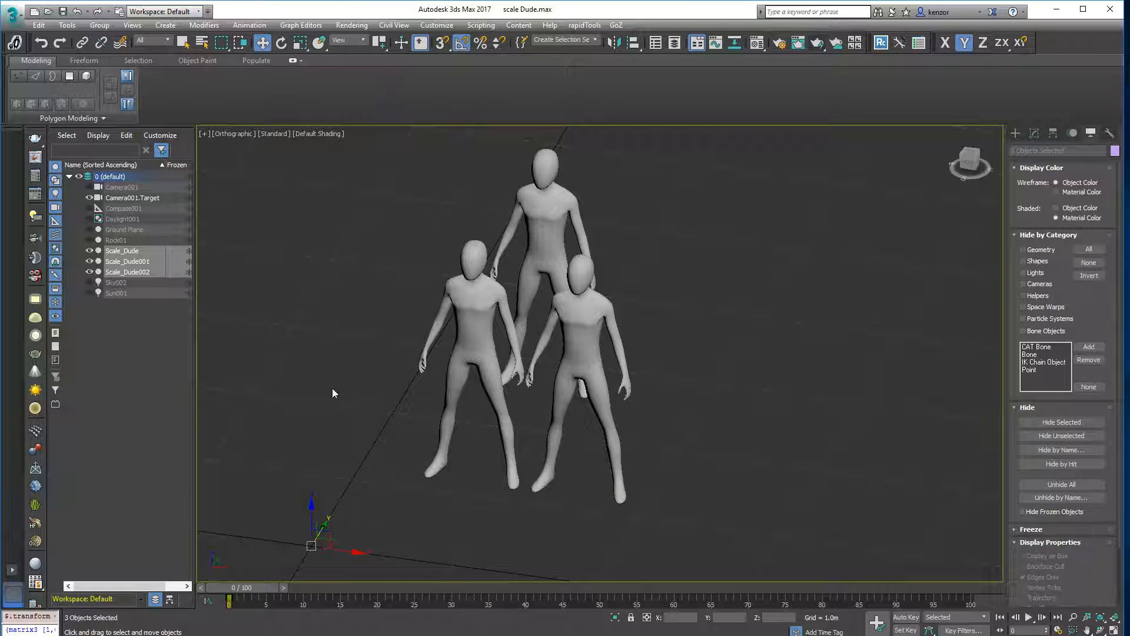
pyautogui.moveTo(383, 434); pyautogui.dragTo(409, 429, button='middle')
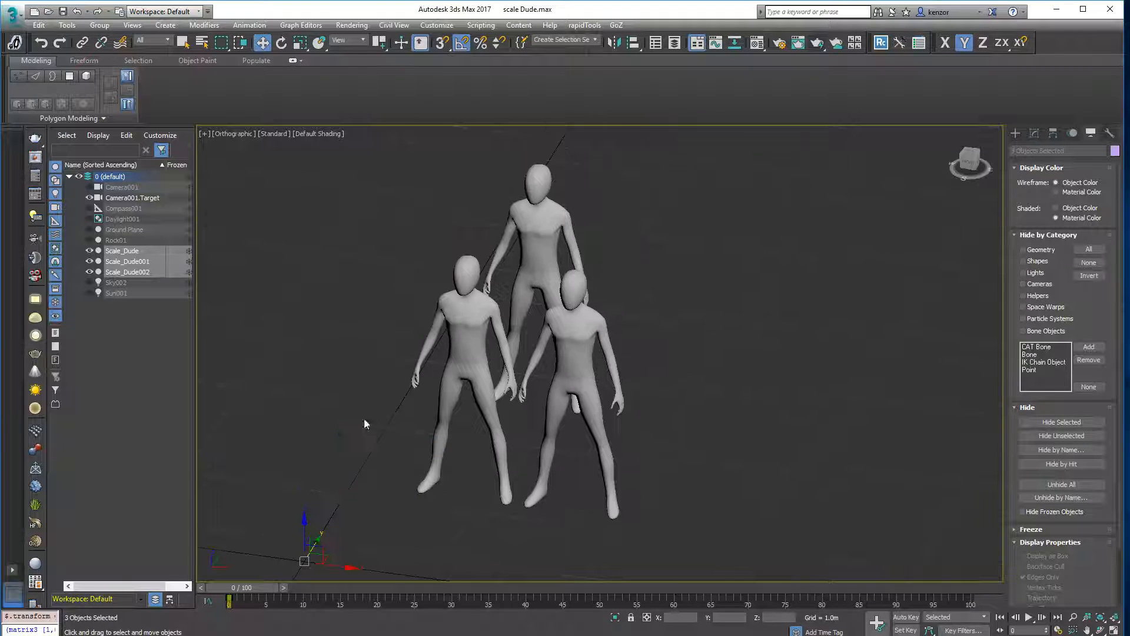
# Activate Rotate in the View coordinate system and try rotating the three figures about Z around their common selection center.
pyautogui.click(285, 44)
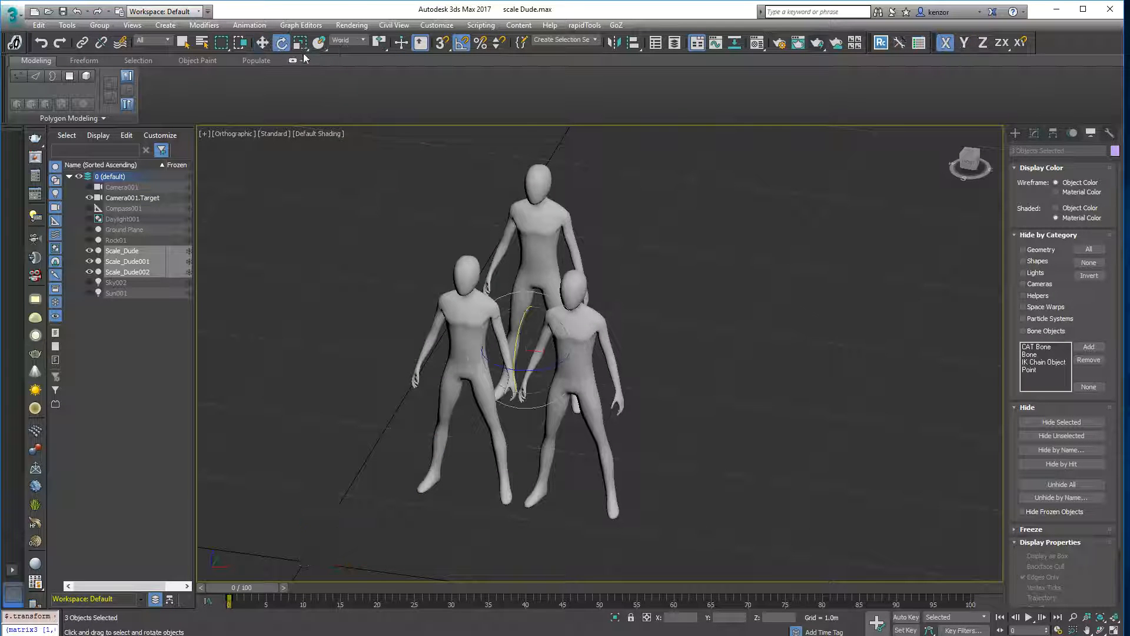
pyautogui.keyDown('ctrl'); pyautogui.keyDown('alt'); pyautogui.moveTo(615, 248); pyautogui.dragTo(614, 297, button='middle'); pyautogui.keyUp('alt'); pyautogui.keyUp('ctrl')
pyautogui.click(378, 42)
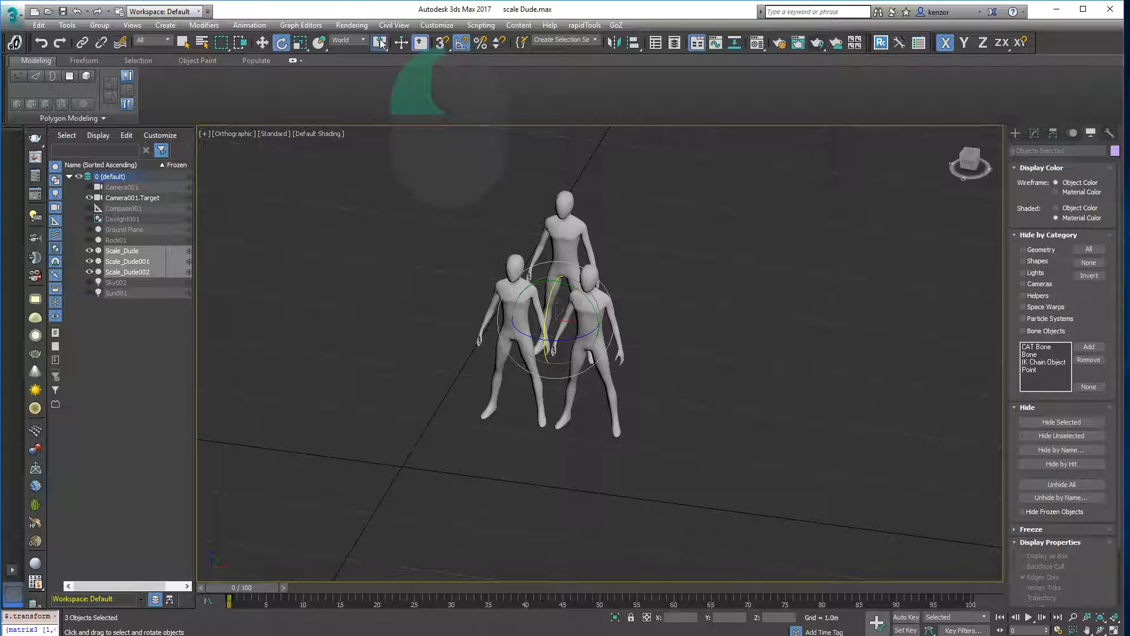
pyautogui.click(362, 40)
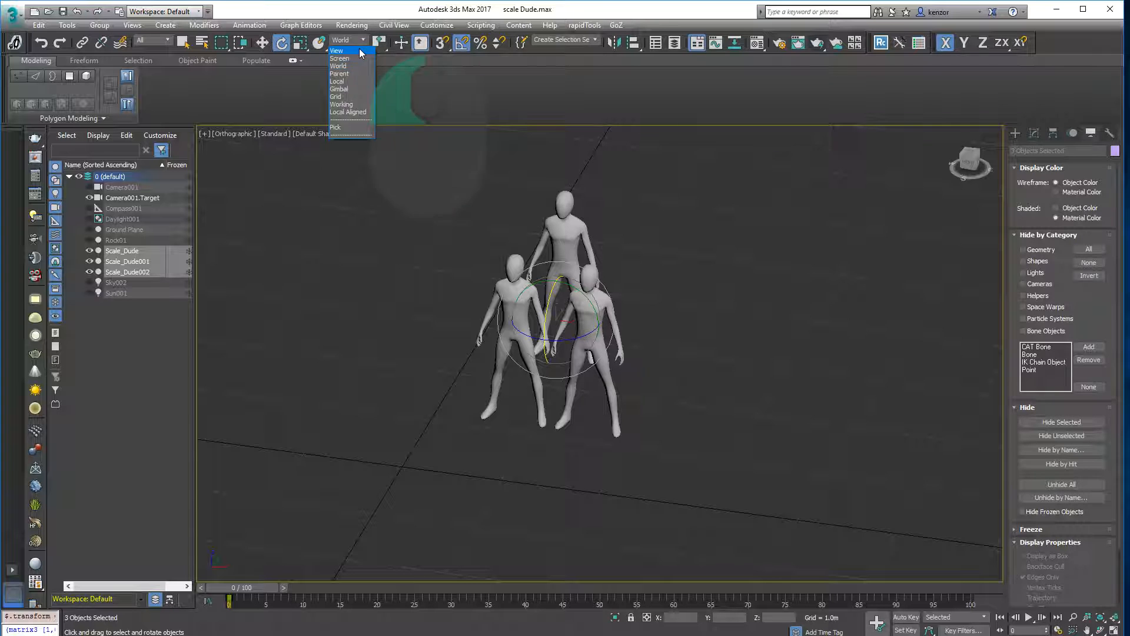
pyautogui.click(361, 51)
pyautogui.moveTo(562, 341); pyautogui.dragTo(606, 330)
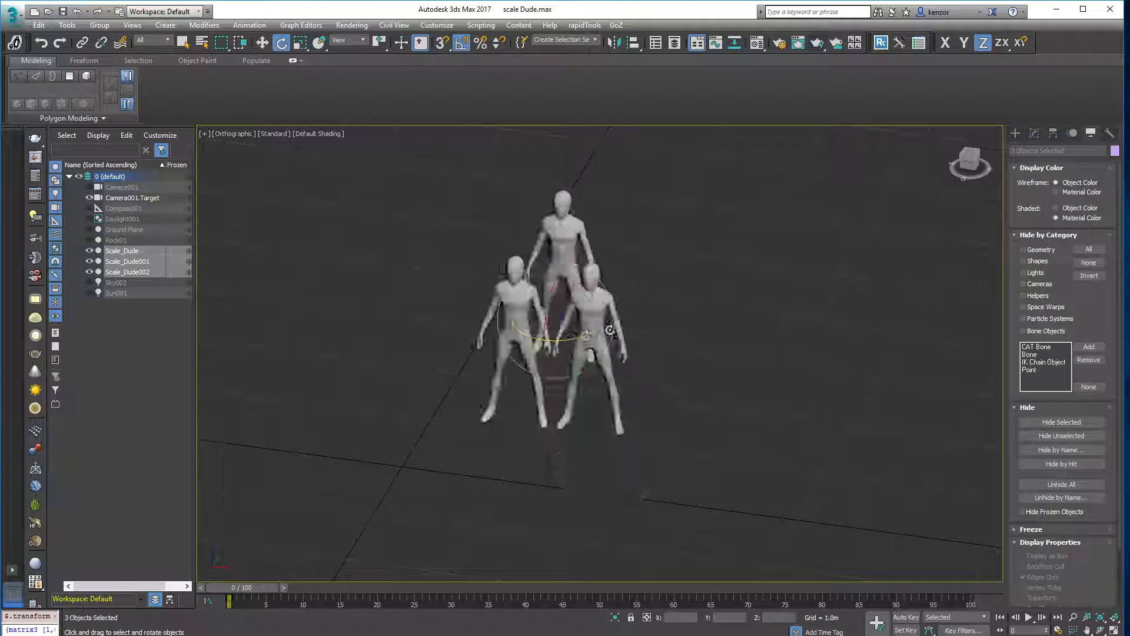
pyautogui.keyDown('ctrl'); pyautogui.keyDown('alt'); pyautogui.moveTo(605, 330); pyautogui.dragTo(606, 275, button='middle'); pyautogui.keyUp('alt'); pyautogui.keyUp('ctrl')
pyautogui.scroll(-3, 620, 257)
# Set the Rotate transform center to Transform Coordinate Center and try rotating the three figures around the world origin.
pyautogui.moveTo(379, 42); pyautogui.dragTo(380, 96)
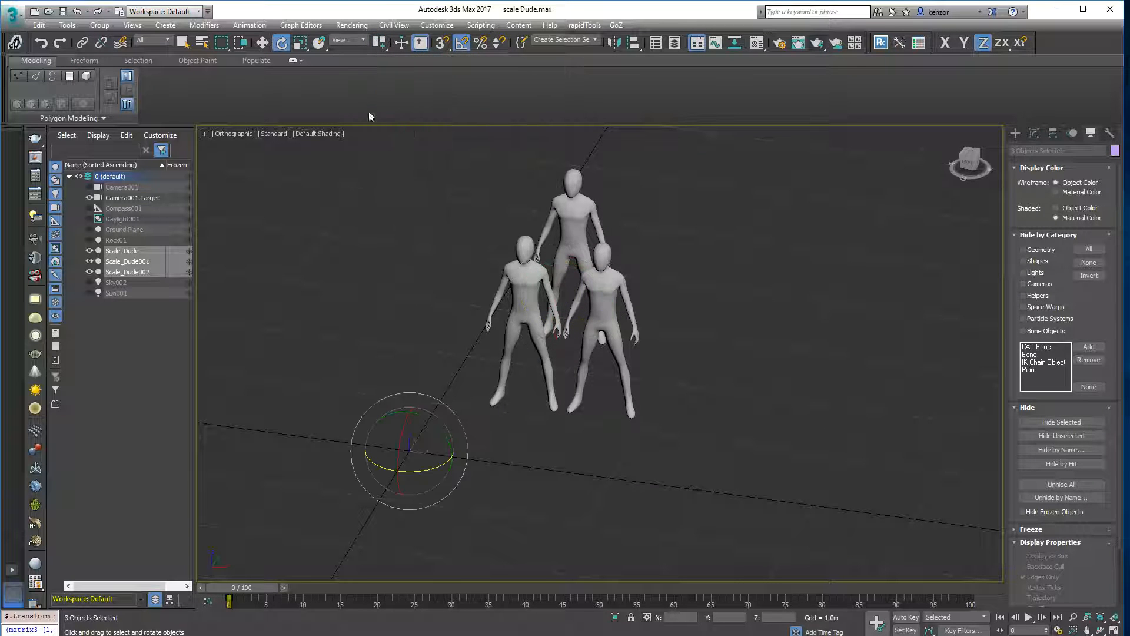
pyautogui.moveTo(442, 425)
pyautogui.mouseDown()
pyautogui.moveTo(432, 408)
pyautogui.moveTo(444, 419)
pyautogui.mouseUp()
pyautogui.keyDown('ctrl'); pyautogui.keyDown('alt'); pyautogui.moveTo(574, 299); pyautogui.dragTo(576, 279, button='middle'); pyautogui.keyUp('alt'); pyautogui.keyUp('ctrl')
# Set the Rotate transform center to Pivot Point Center and turn the three figures about the vertical axis, each around its own pivot.
pyautogui.moveTo(379, 41); pyautogui.dragTo(379, 46)
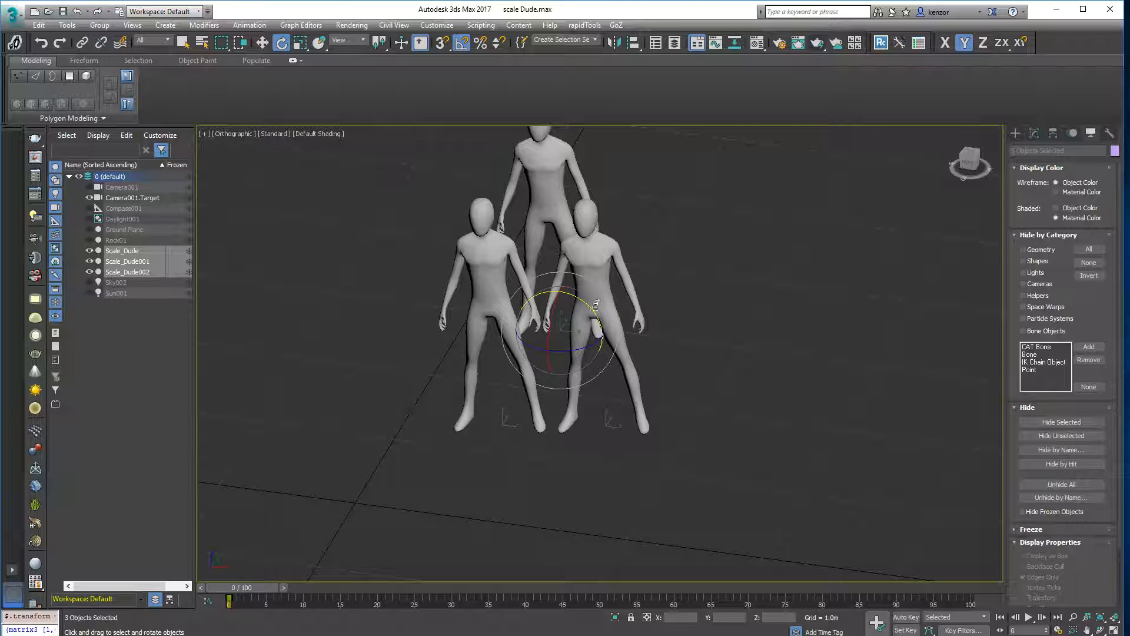
pyautogui.moveTo(591, 306); pyautogui.dragTo(592, 309)
pyautogui.moveTo(624, 338); pyautogui.dragTo(556, 325)
pyautogui.click(364, 43)
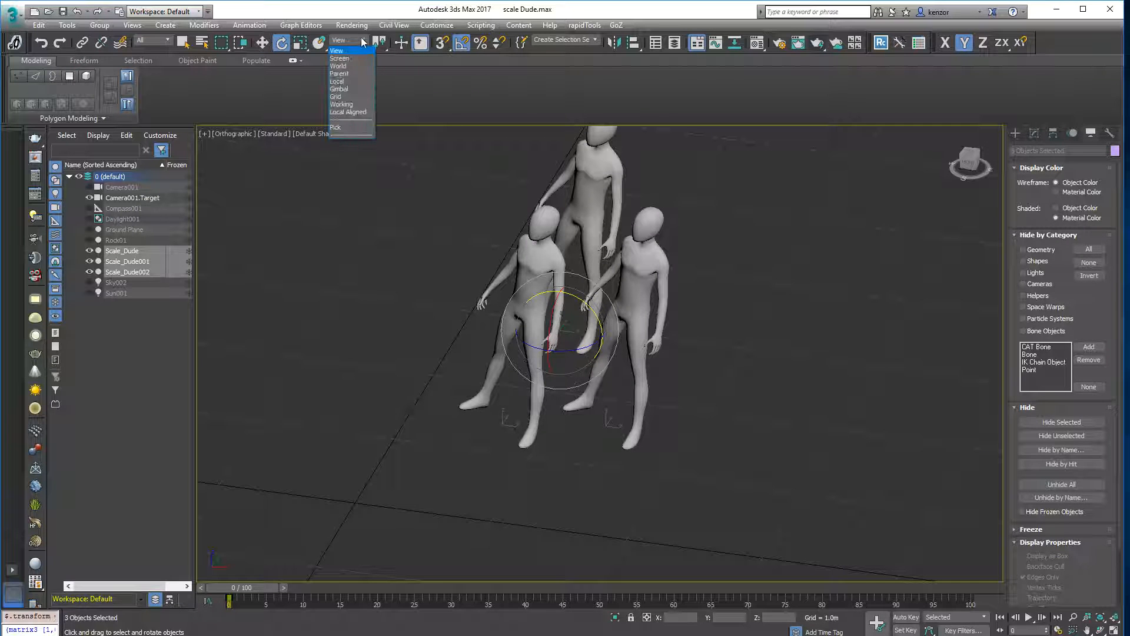
pyautogui.click(381, 47)
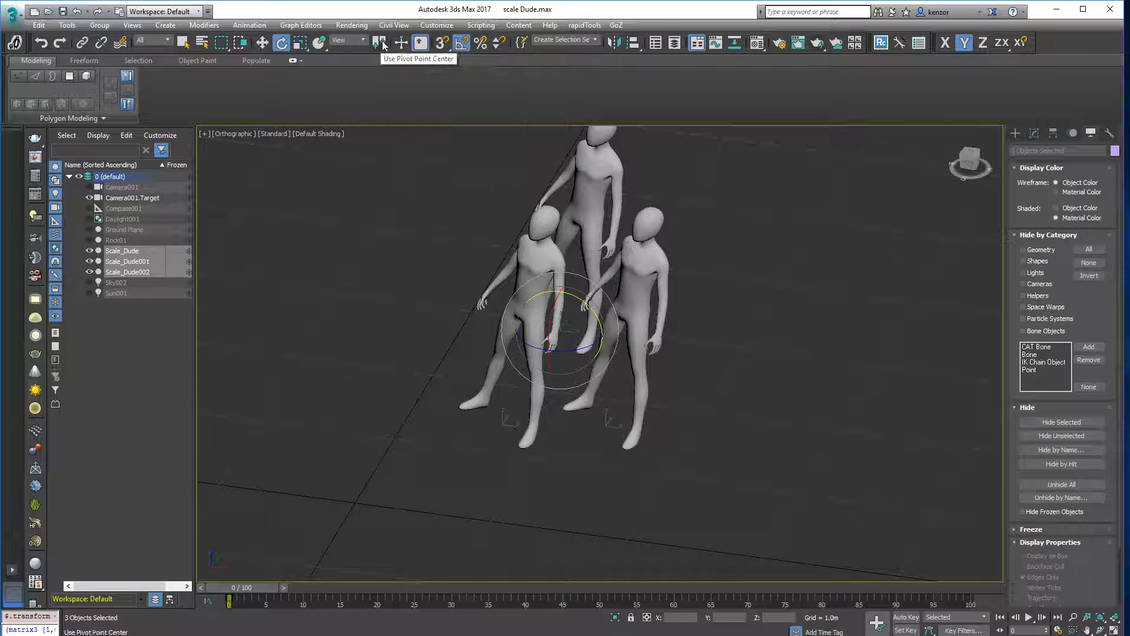